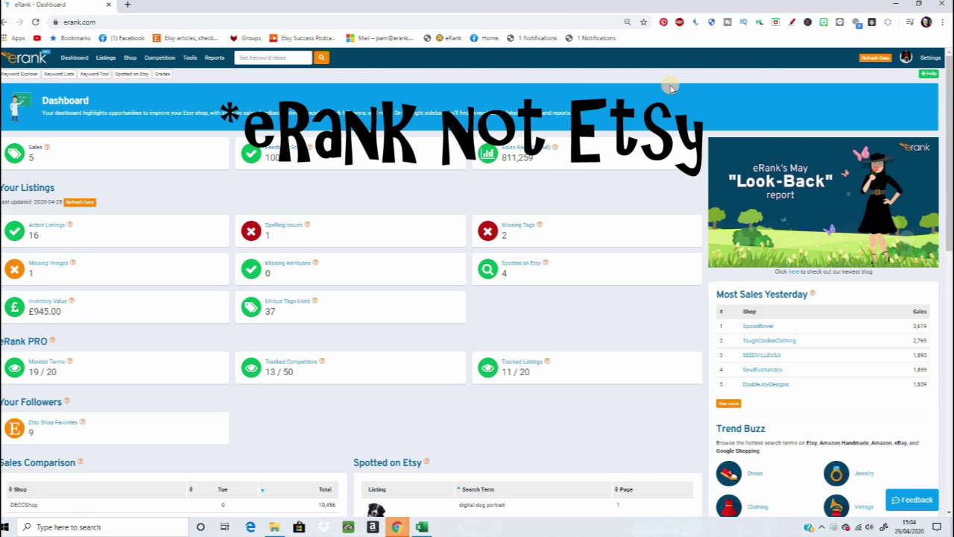
# Go to the Keyword Lists page from the Tools menu to see all saved lists.
pyautogui.click(186, 59)
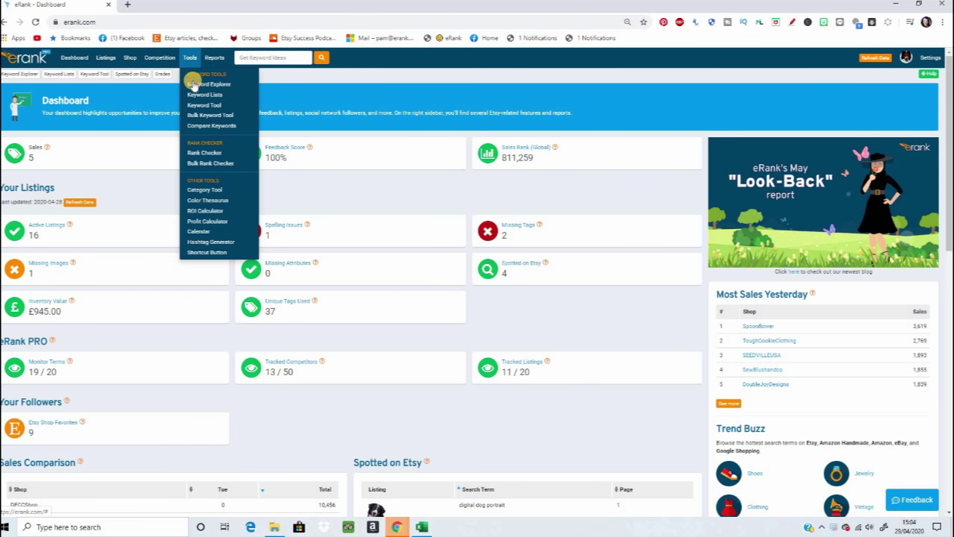
pyautogui.click(199, 96)
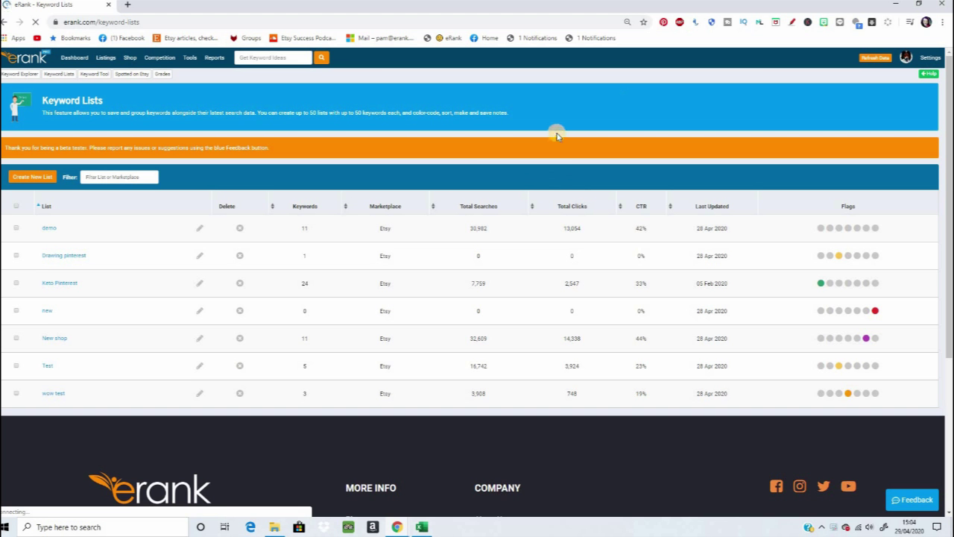
# Add a new empty keyword list named MiasPawPrint.
pyautogui.click(39, 179)
pyautogui.click(46, 211)
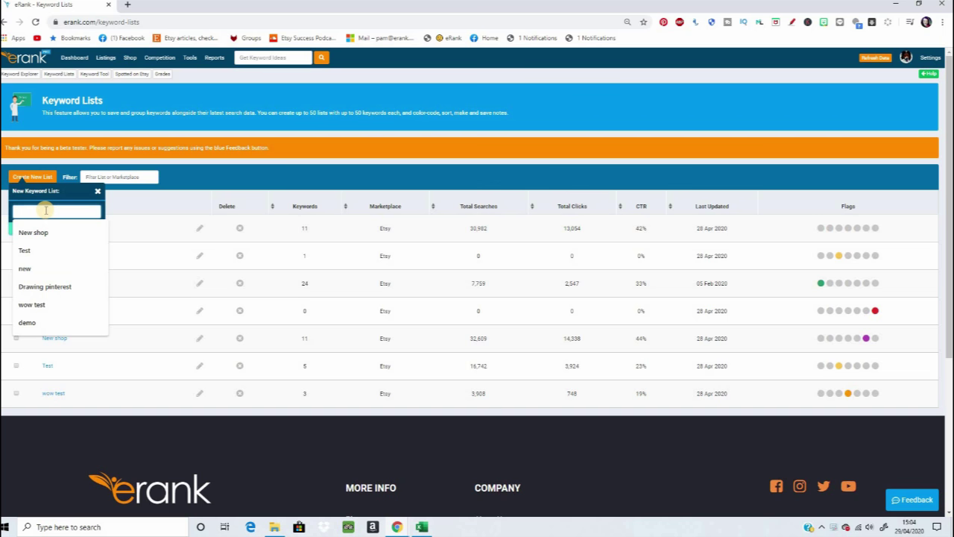
pyautogui.write('MiasPa')
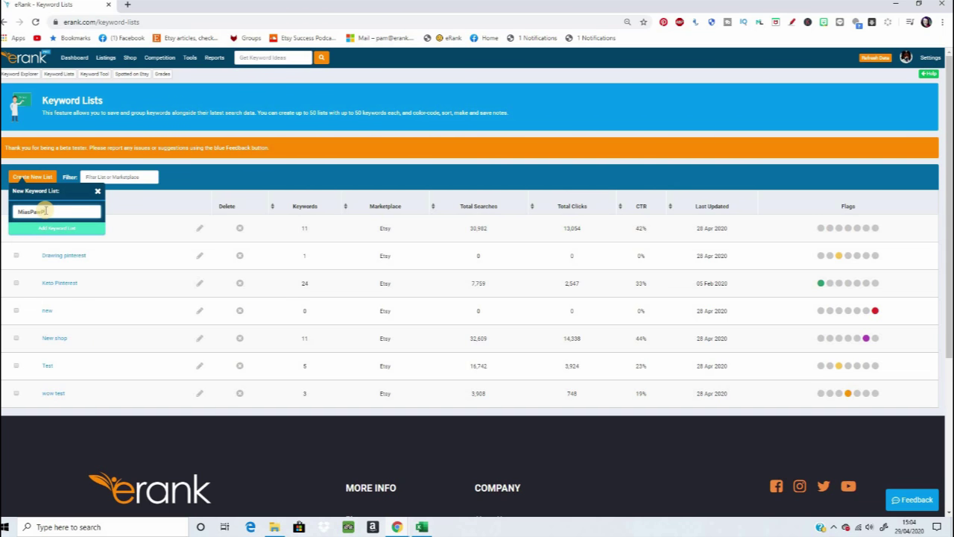
pyautogui.write('pe')
pyautogui.click(51, 233)
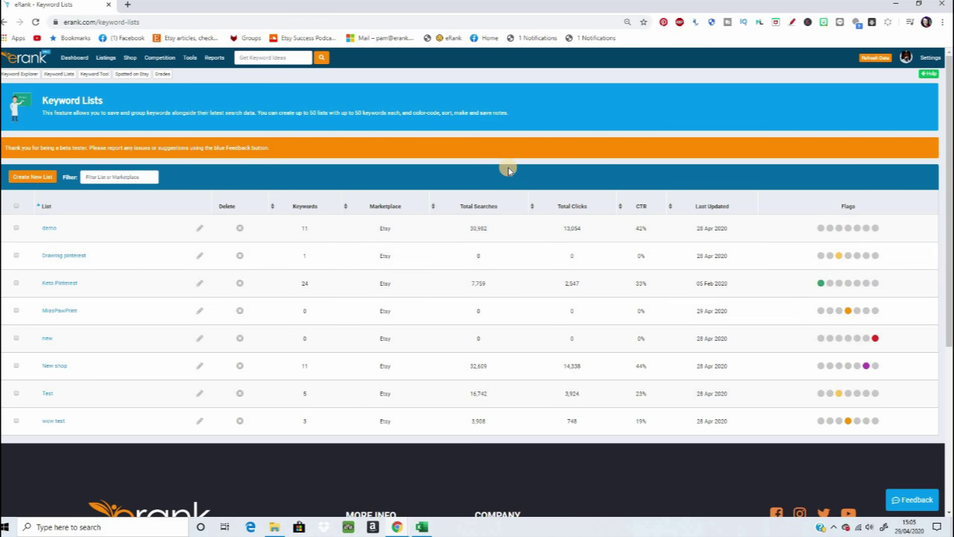
# Search 'digital dog drawing' in the Keyword Explorer, picking it from the suggestions.
pyautogui.click(190, 58)
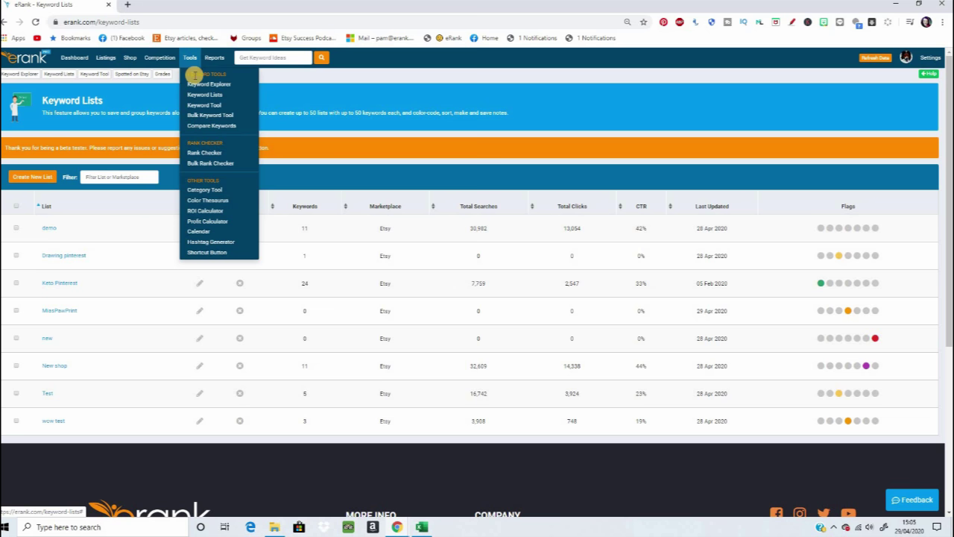
pyautogui.click(204, 87)
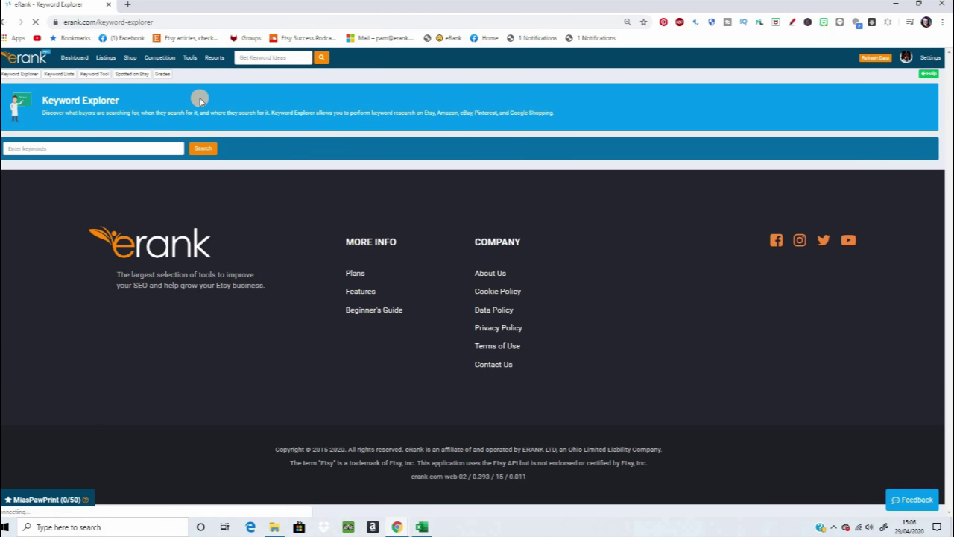
pyautogui.click(105, 147)
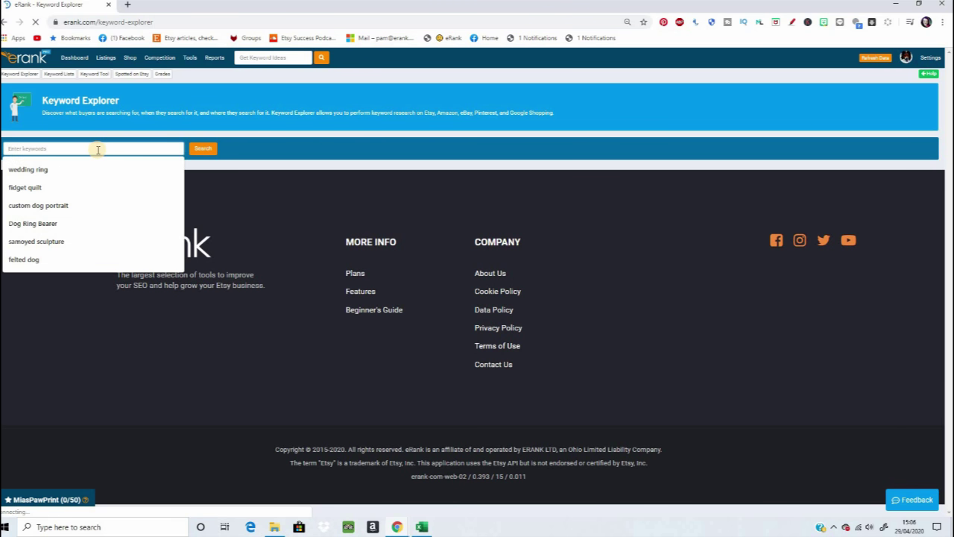
pyautogui.write('Digital')
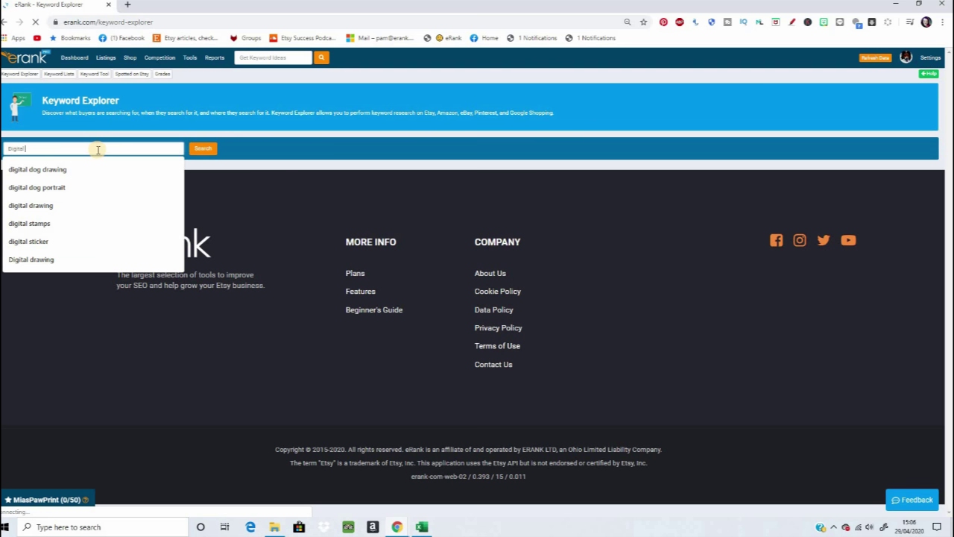
pyautogui.click(66, 170)
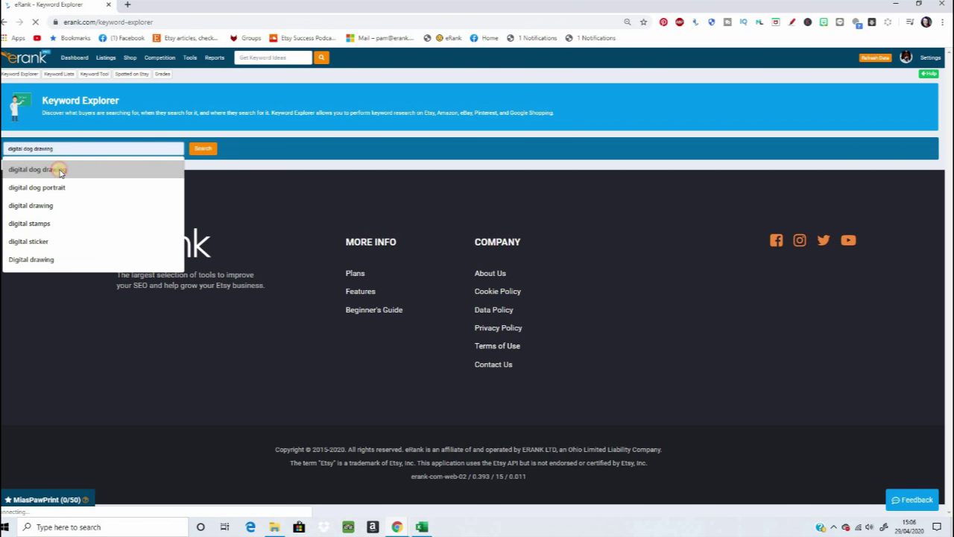
pyautogui.click(203, 149)
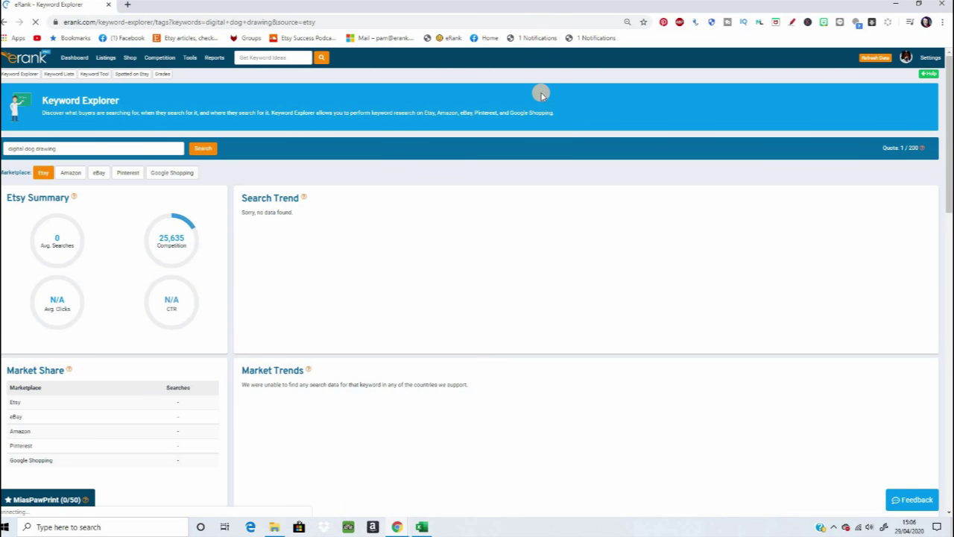
pyautogui.click(43, 504)
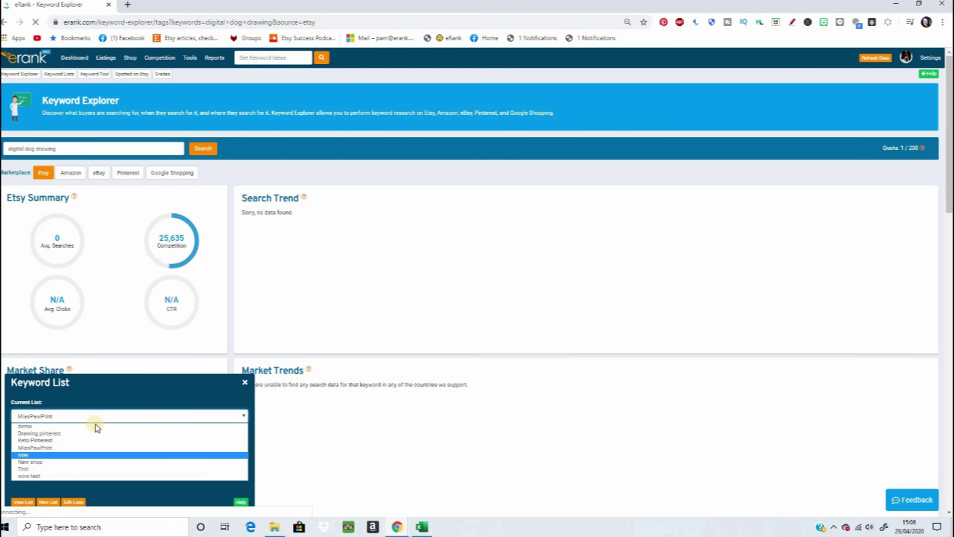
pyautogui.click(142, 398)
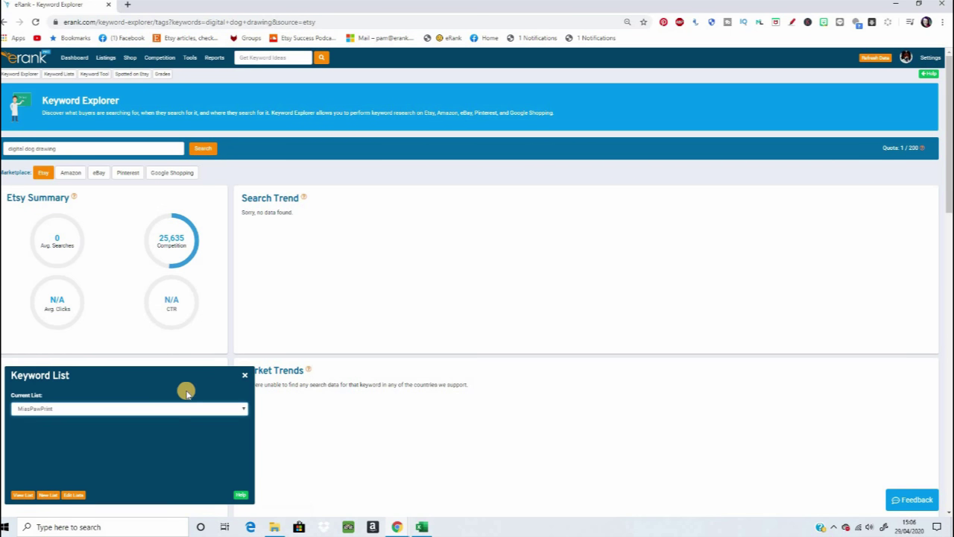
pyautogui.click(20, 495)
pyautogui.click(246, 376)
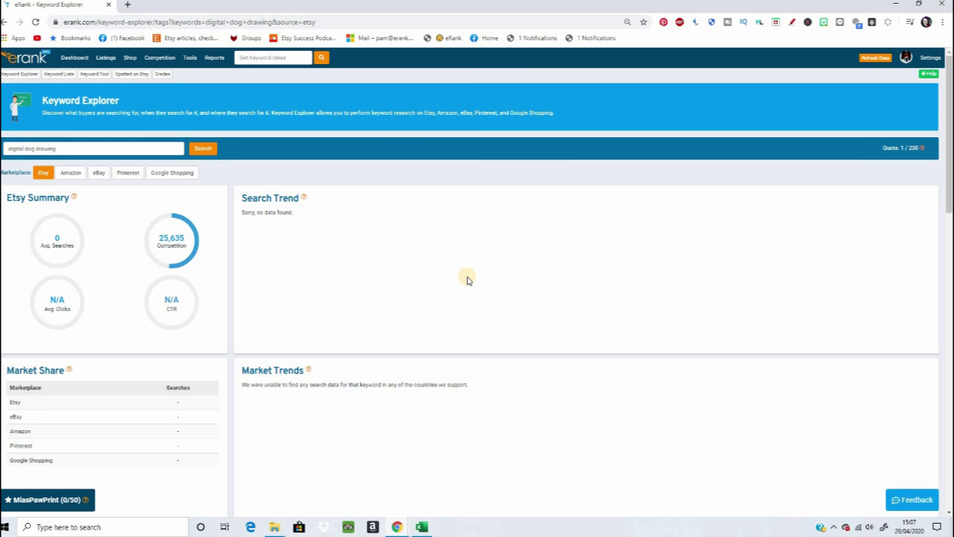
# Star dog, custom dog and dog portrait custom in Related Searches to save them to MiasPawPrint.
pyautogui.scroll(-5, 467, 279)
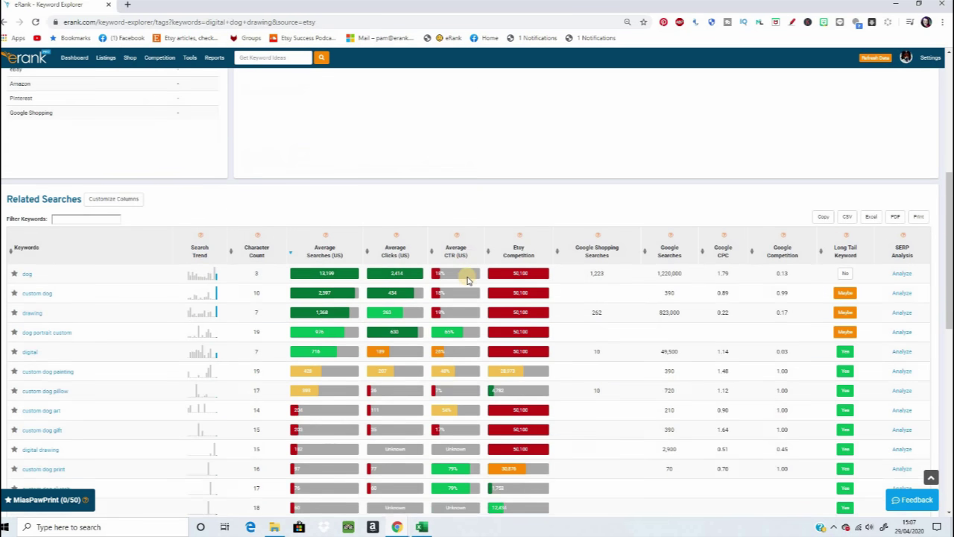
pyautogui.scroll(-2, 467, 279)
pyautogui.scroll(1, 467, 278)
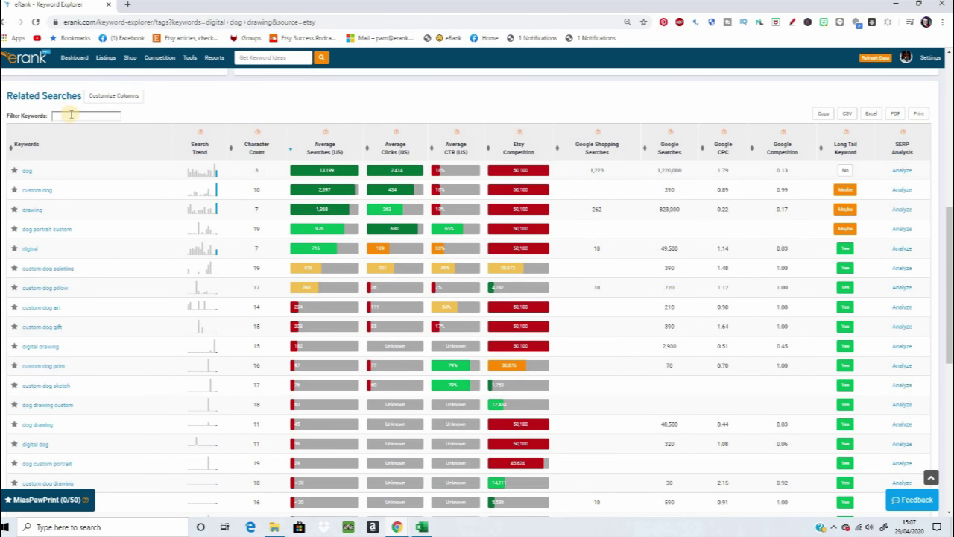
pyautogui.scroll(1, 128, 207)
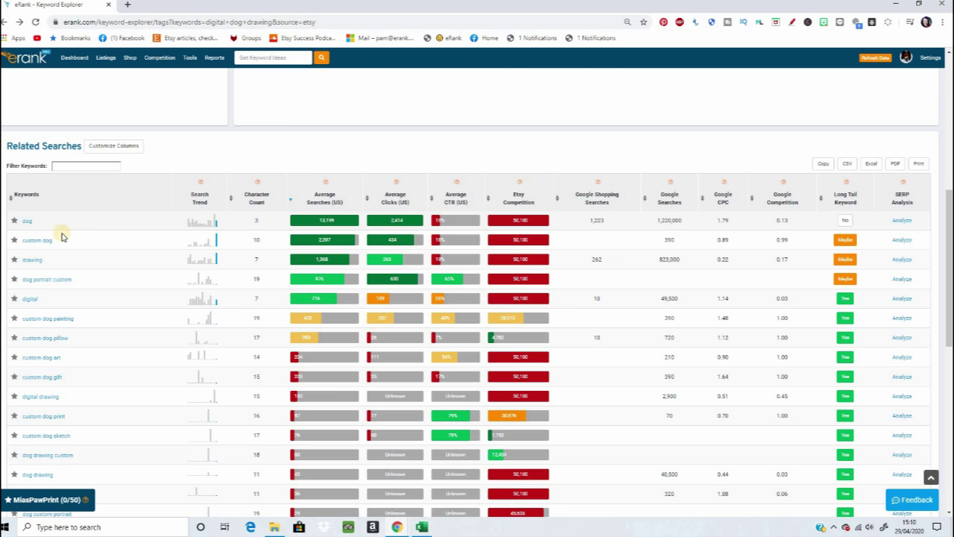
pyautogui.click(13, 218)
pyautogui.click(13, 242)
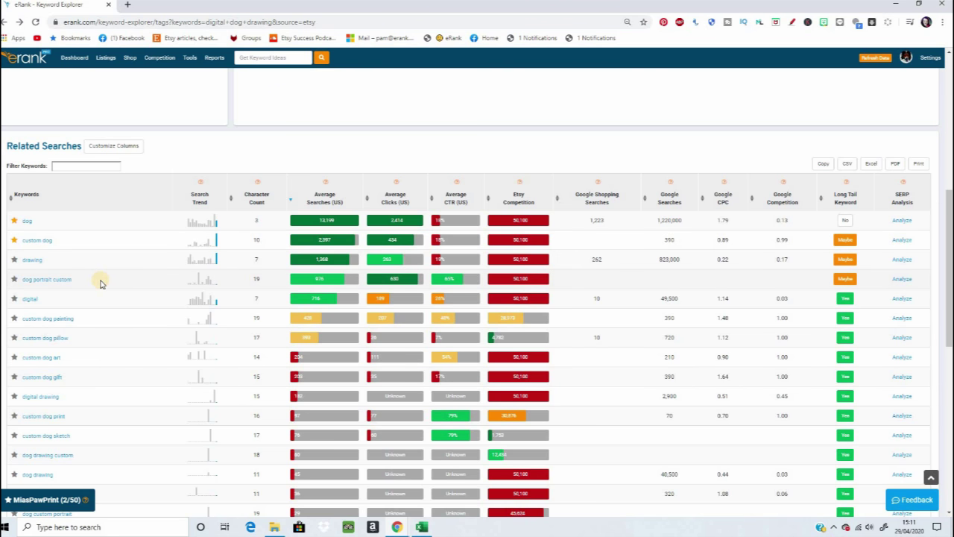
pyautogui.click(14, 279)
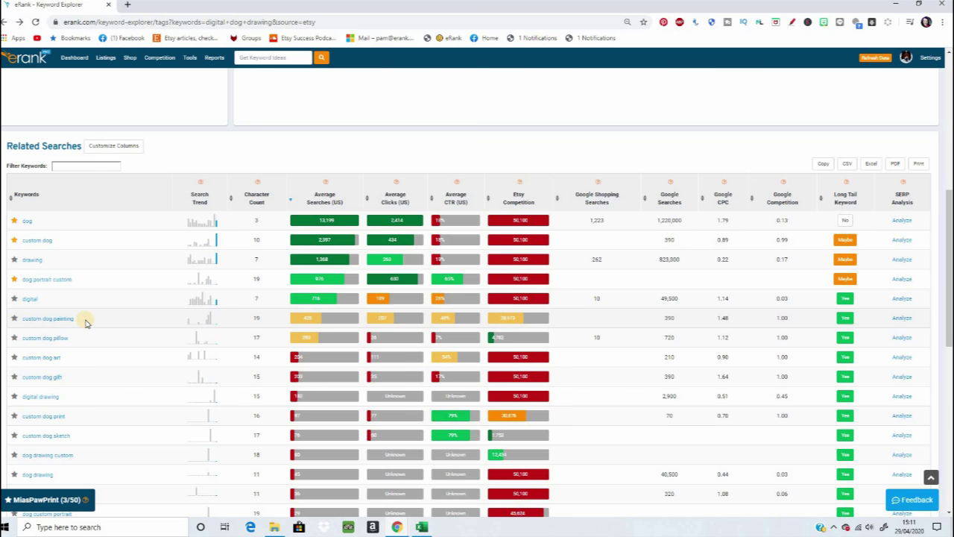
# Star custom dog pillow, custom dog art and custom dog print, then show the six saved keywords.
pyautogui.scroll(-2, 85, 322)
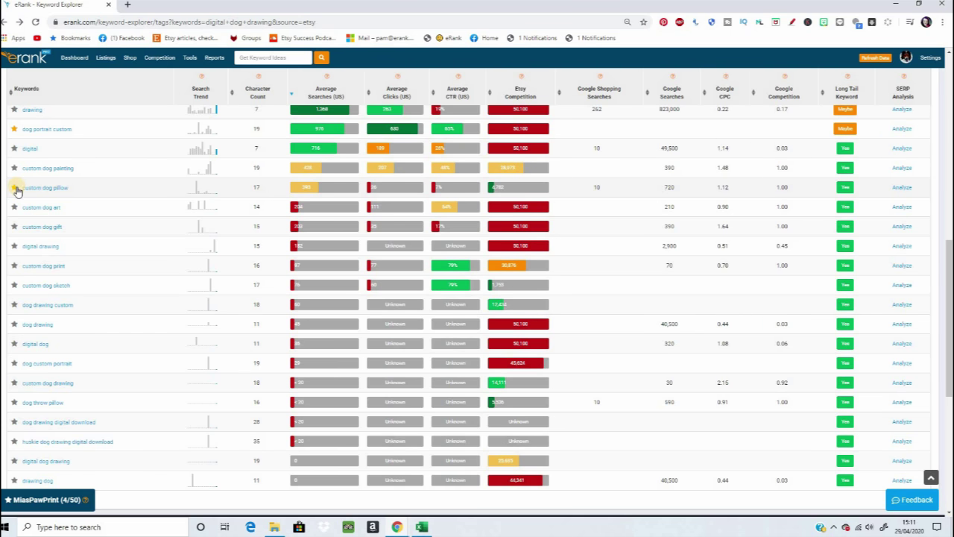
pyautogui.click(14, 188)
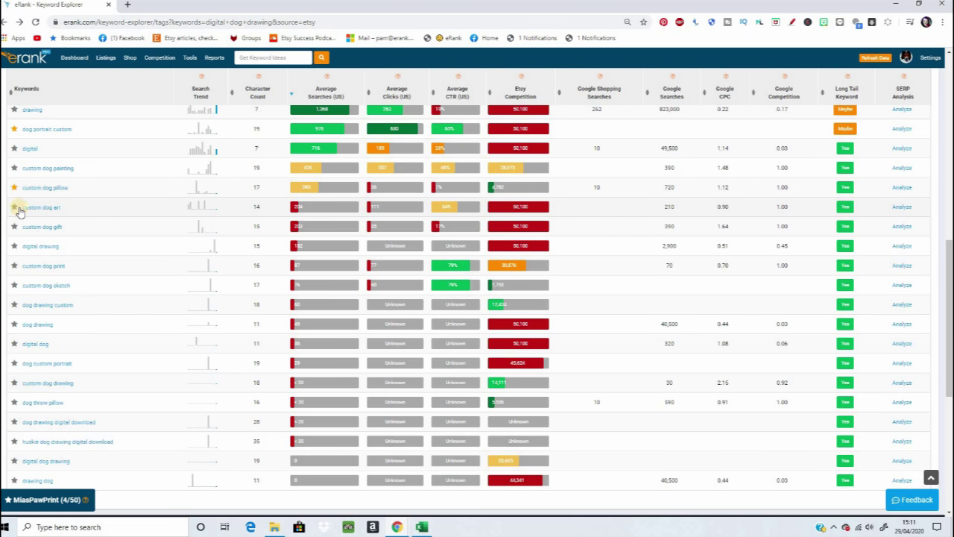
pyautogui.click(15, 208)
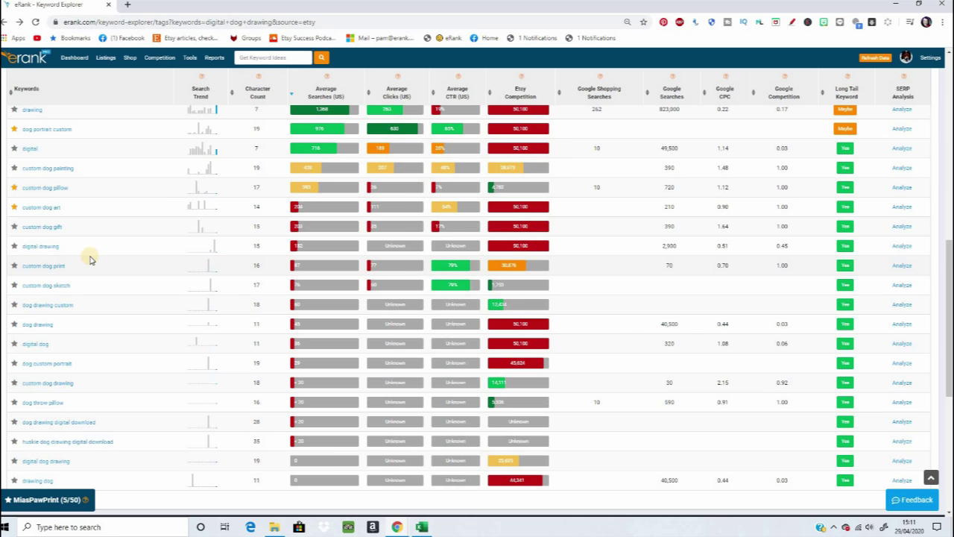
pyautogui.click(13, 267)
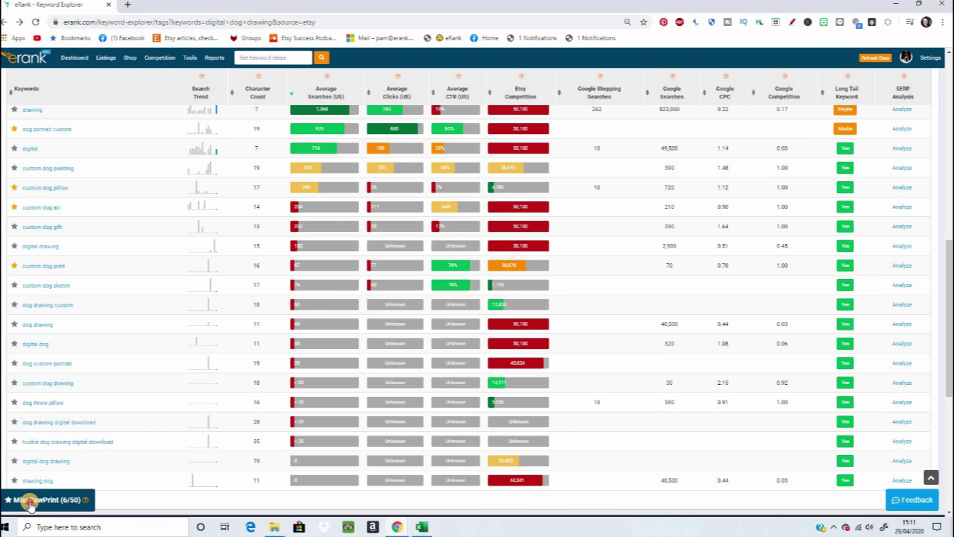
pyautogui.click(30, 501)
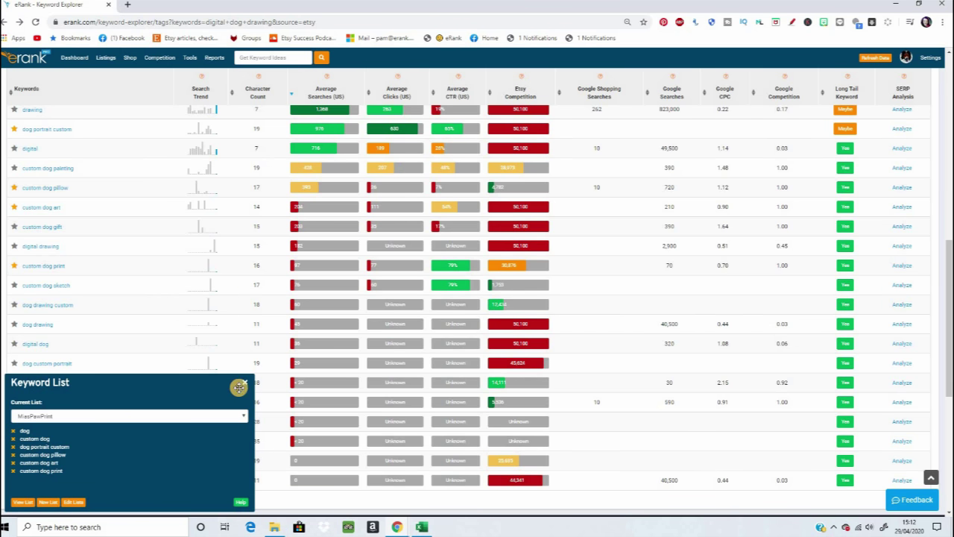
# Close the keyword list panel and star custom dog drawing, bringing MiasPawPrint to eight keywords.
pyautogui.click(244, 384)
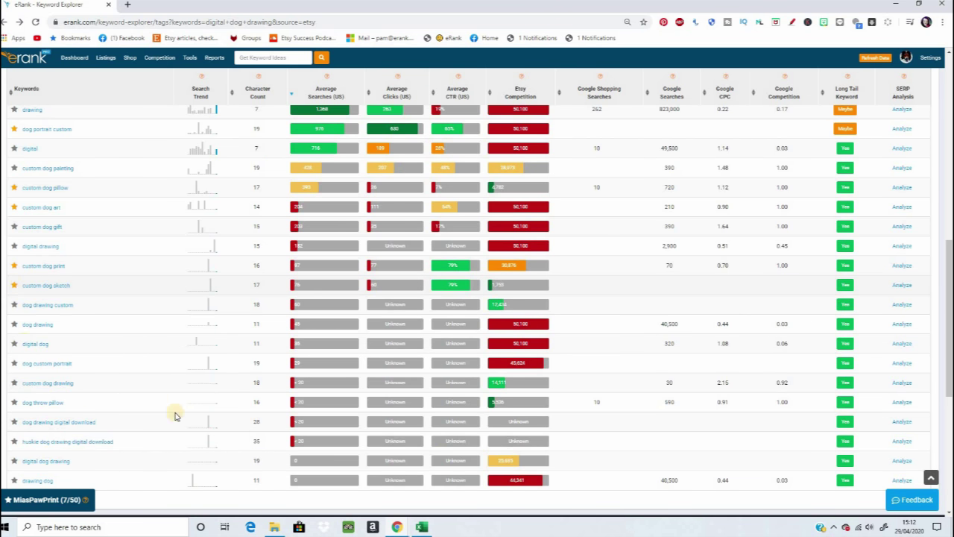
pyautogui.click(14, 384)
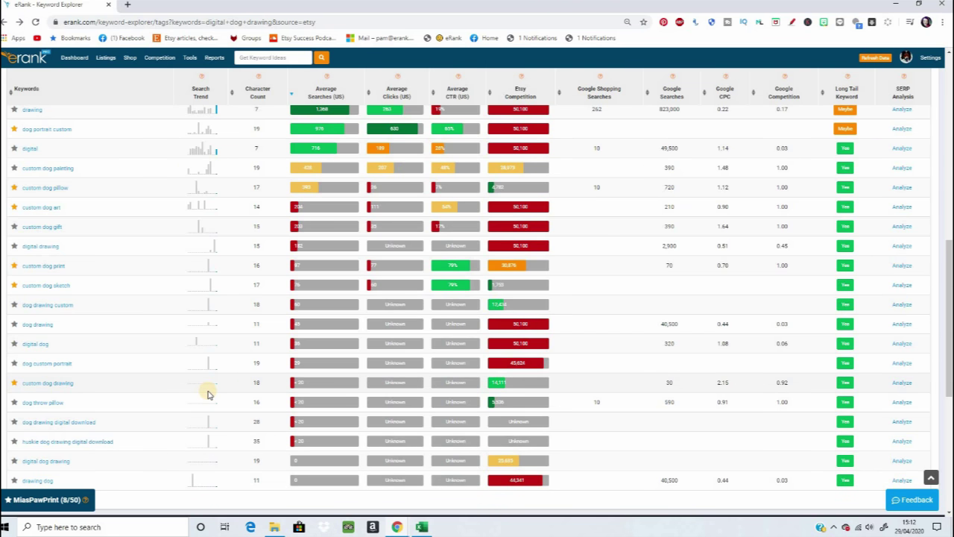
pyautogui.scroll(2, 208, 395)
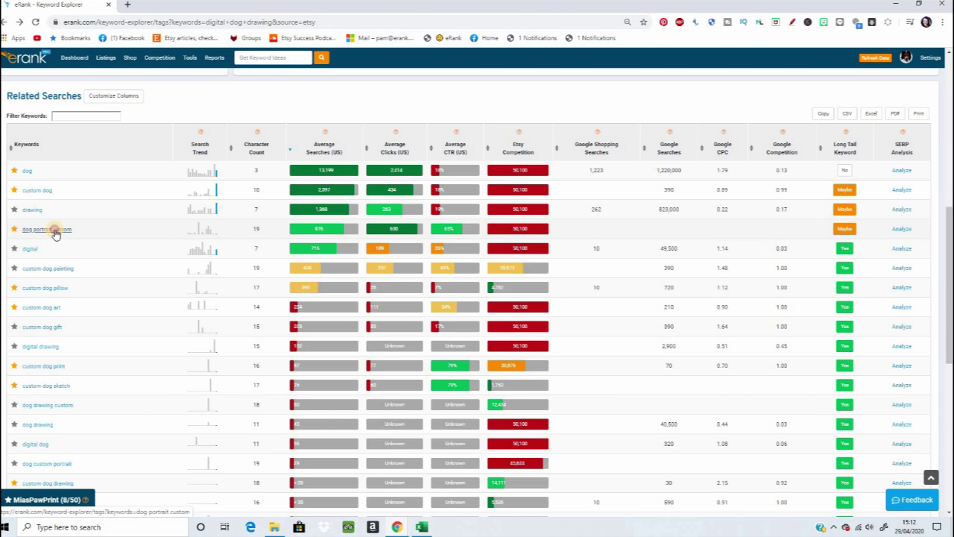
# Open the 'dog portrait custom' keyword results and scroll to its Related Searches table.
pyautogui.click(56, 231)
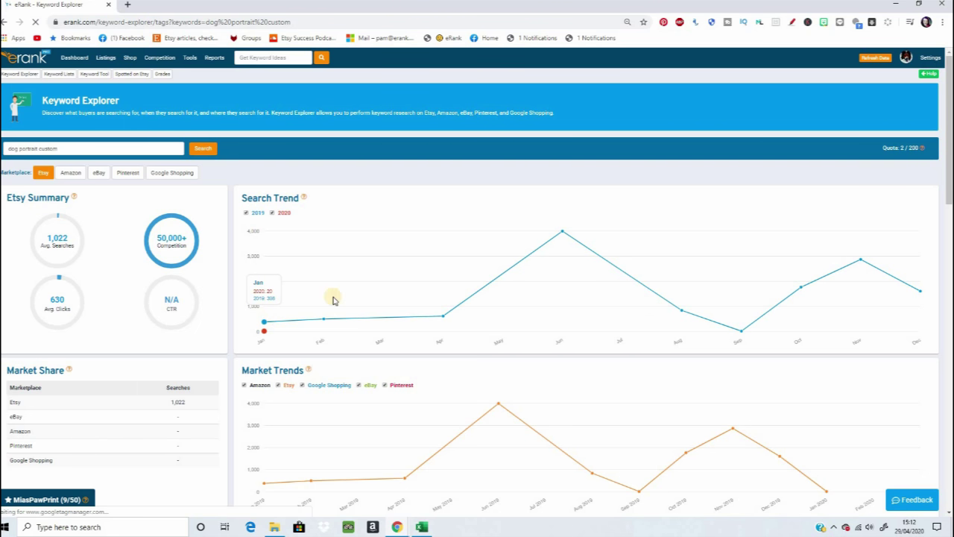
pyautogui.scroll(-5, 309, 306)
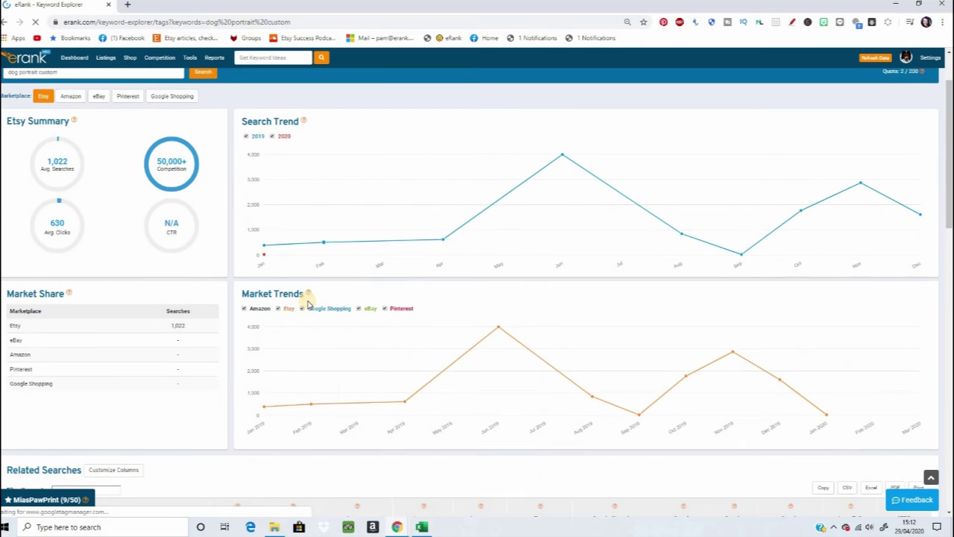
pyautogui.scroll(-3, 309, 303)
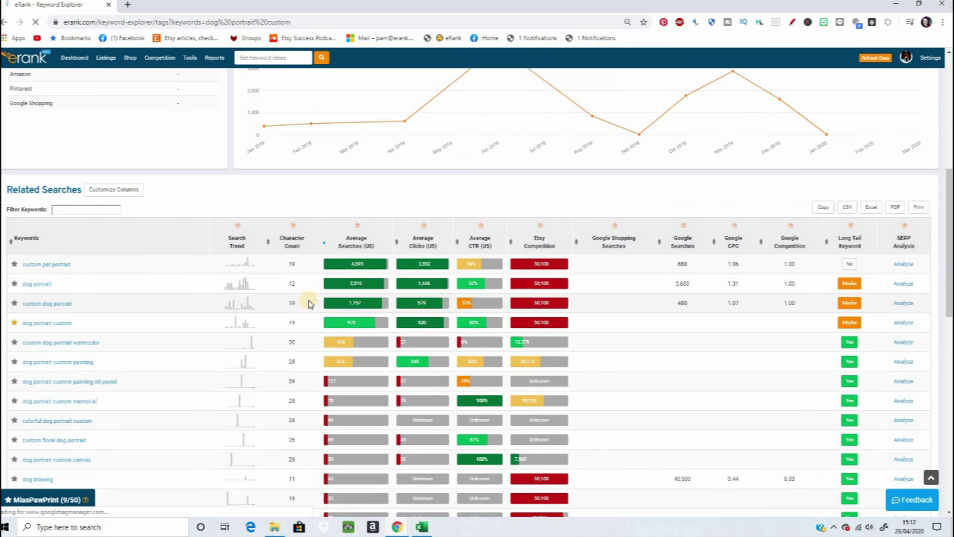
pyautogui.scroll(1, 309, 302)
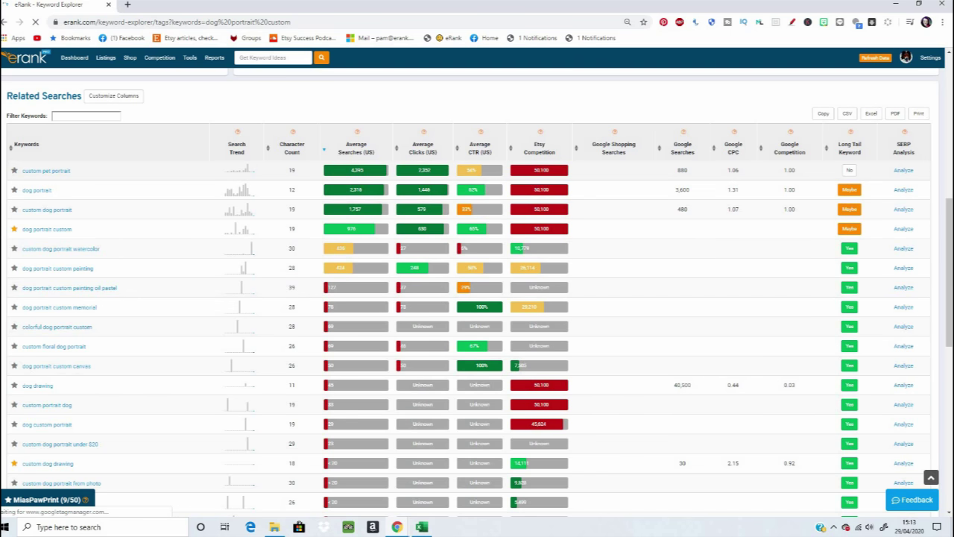
# Star custom pet portrait, dog portrait and dog portrait custom painting to save them.
pyautogui.click(14, 171)
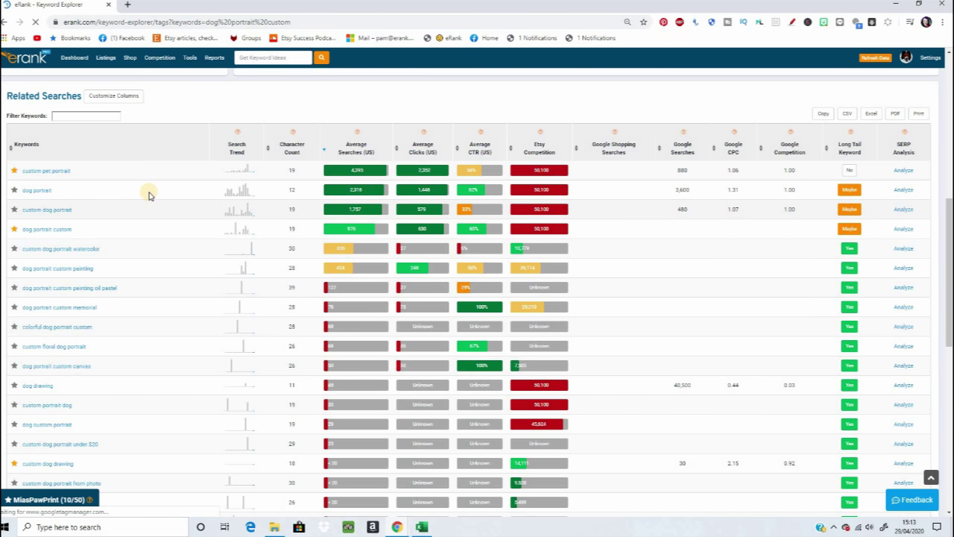
pyautogui.click(14, 191)
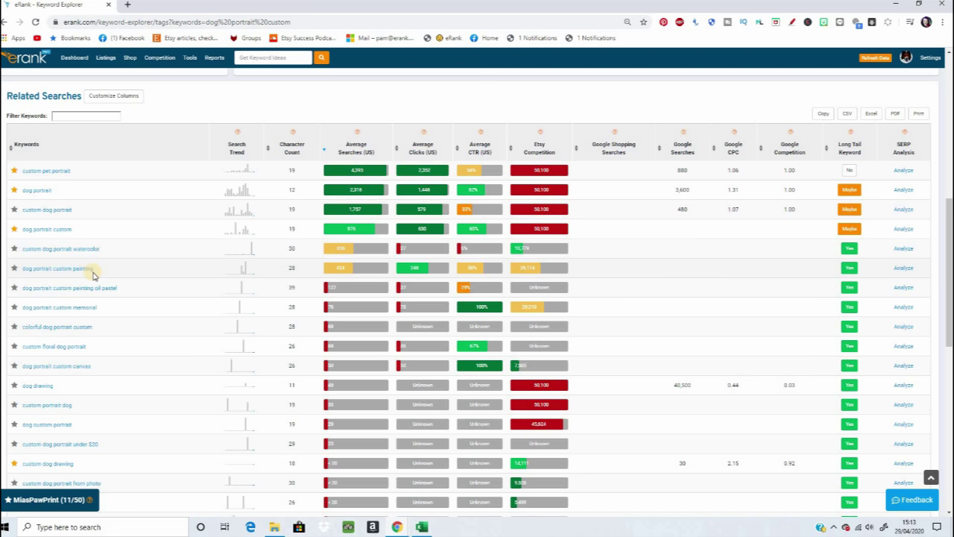
pyautogui.click(15, 269)
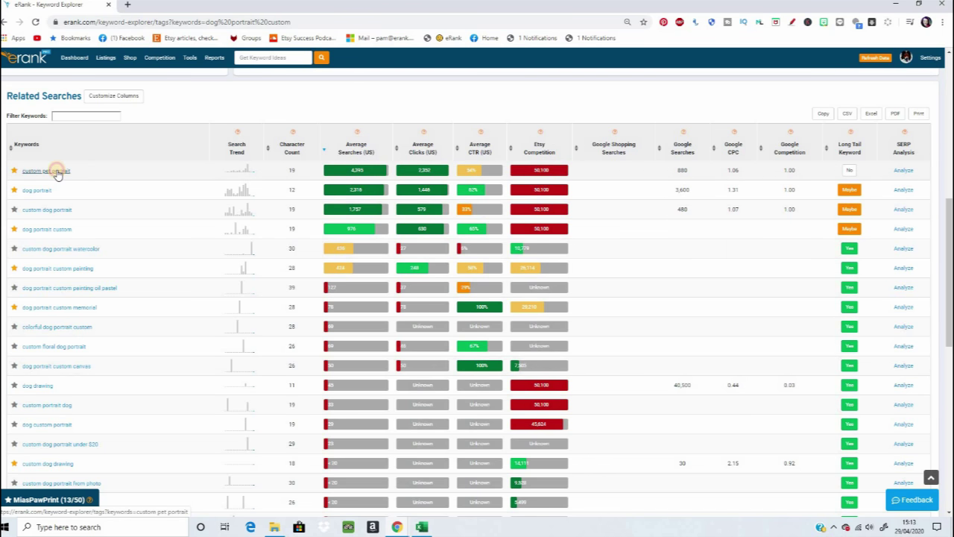
# Open the 'custom pet portrait' research results and scroll down to its related searches.
pyautogui.click(56, 171)
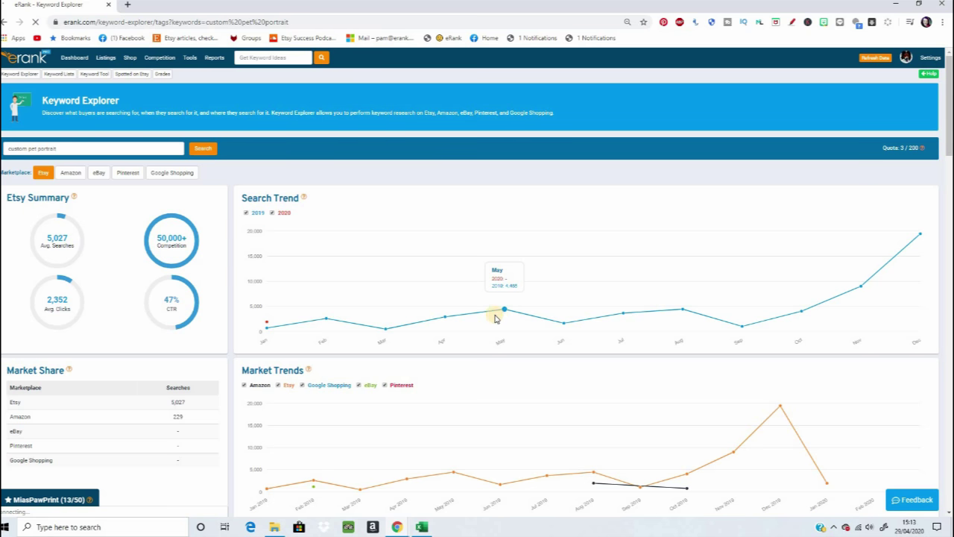
pyautogui.scroll(-7, 499, 319)
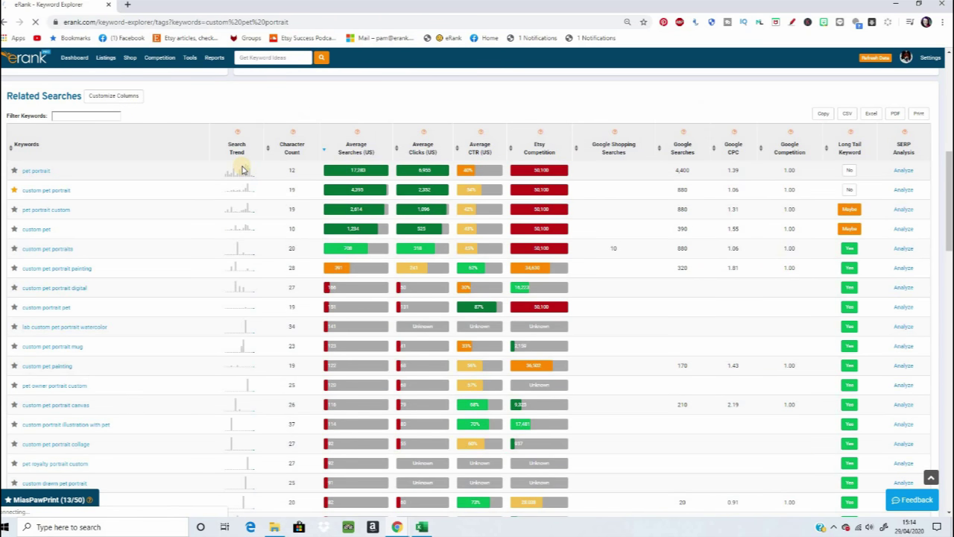
# Star pet portrait, custom pet portrait painting, digital and mug, custom pet painting, illustration, and pet portrait drawing.
pyautogui.click(14, 171)
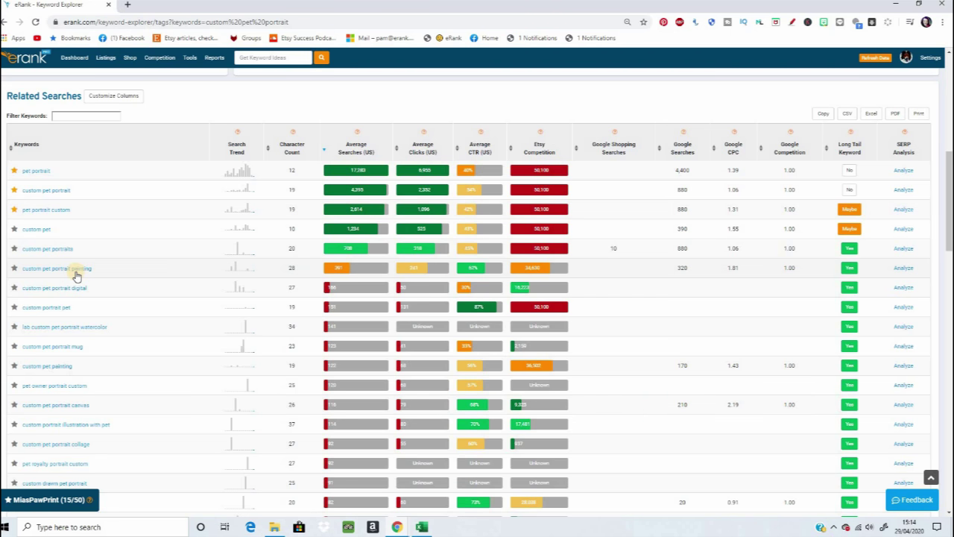
pyautogui.click(14, 268)
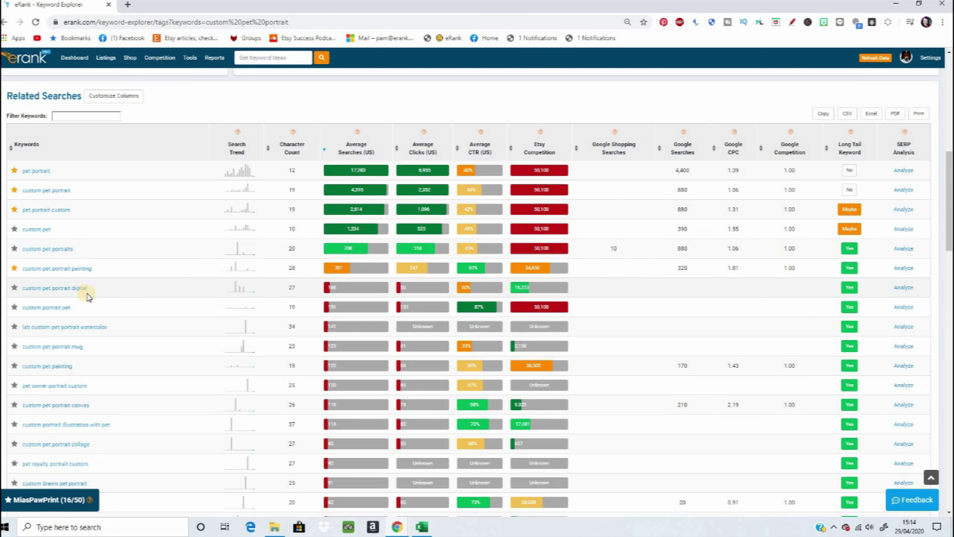
pyautogui.click(14, 287)
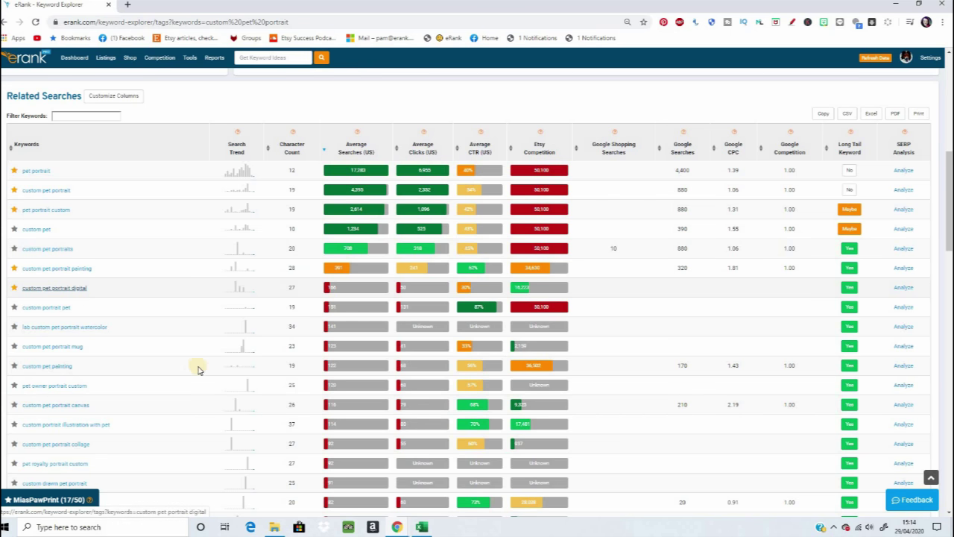
pyautogui.click(14, 366)
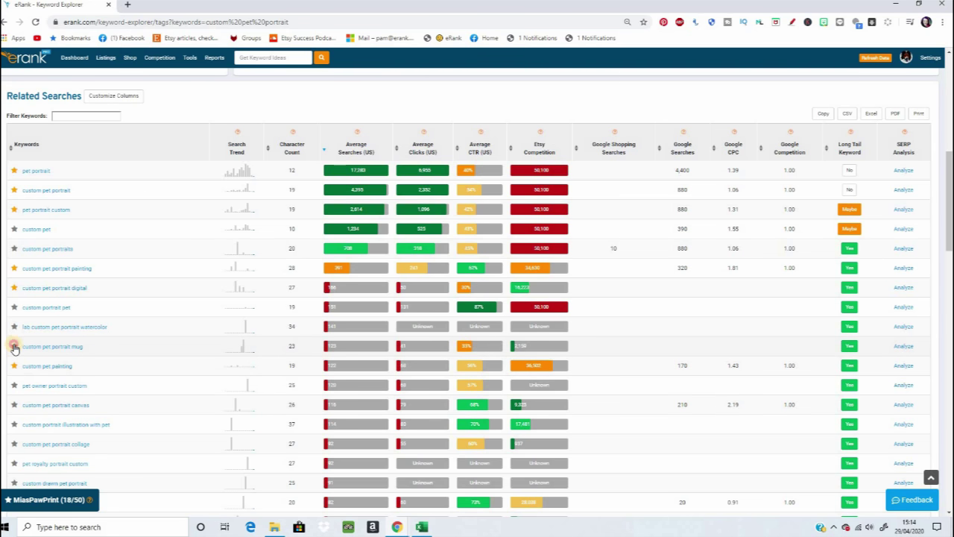
pyautogui.click(15, 347)
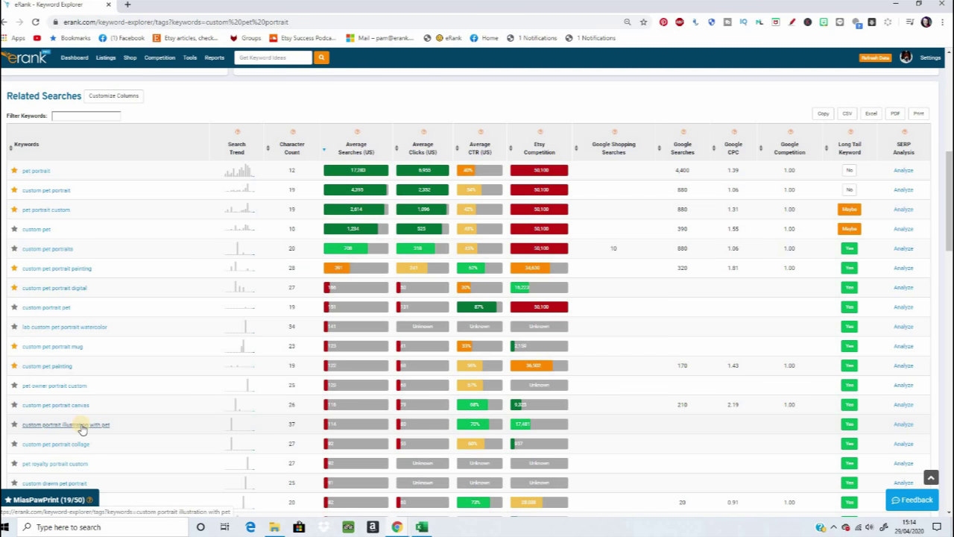
pyautogui.click(14, 424)
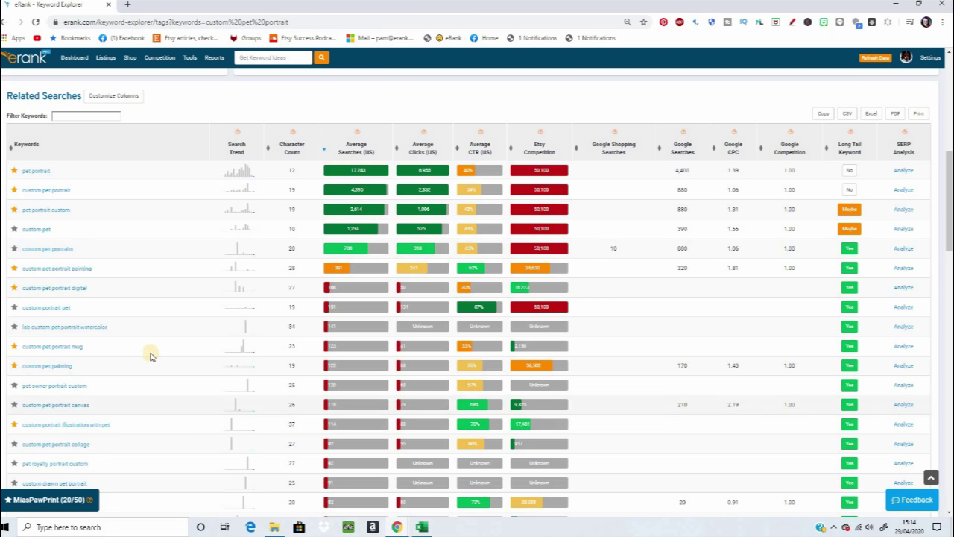
pyautogui.scroll(-1, 153, 354)
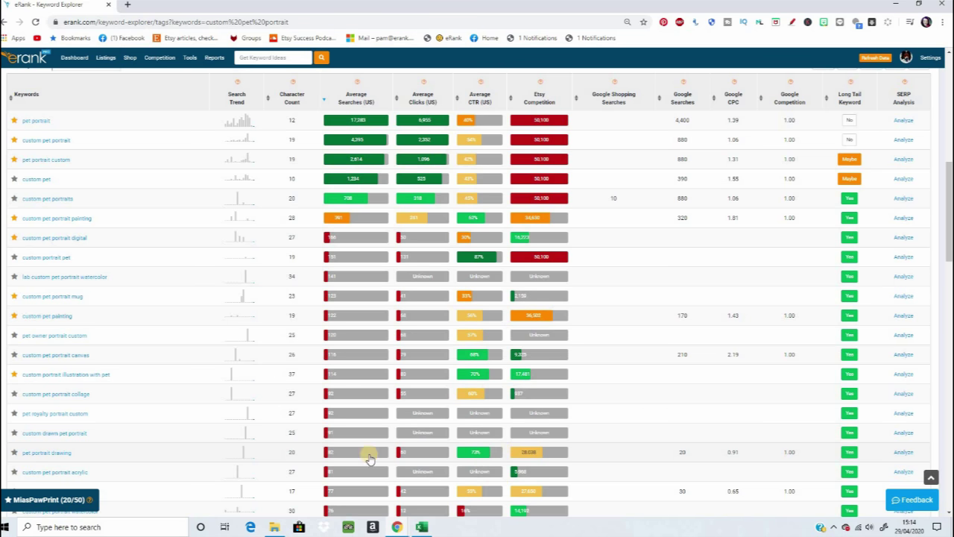
pyautogui.click(13, 455)
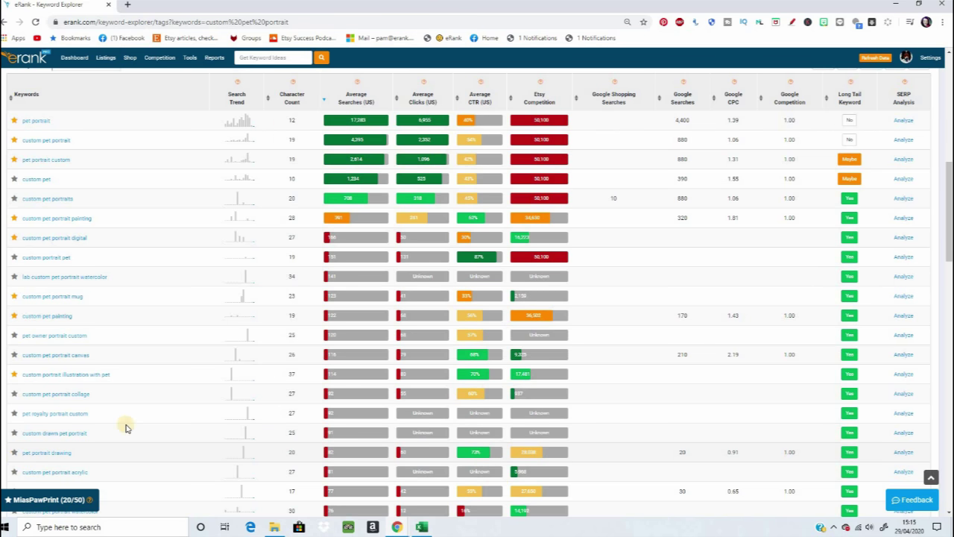
pyautogui.scroll(1, 202, 346)
pyautogui.scroll(5, 202, 346)
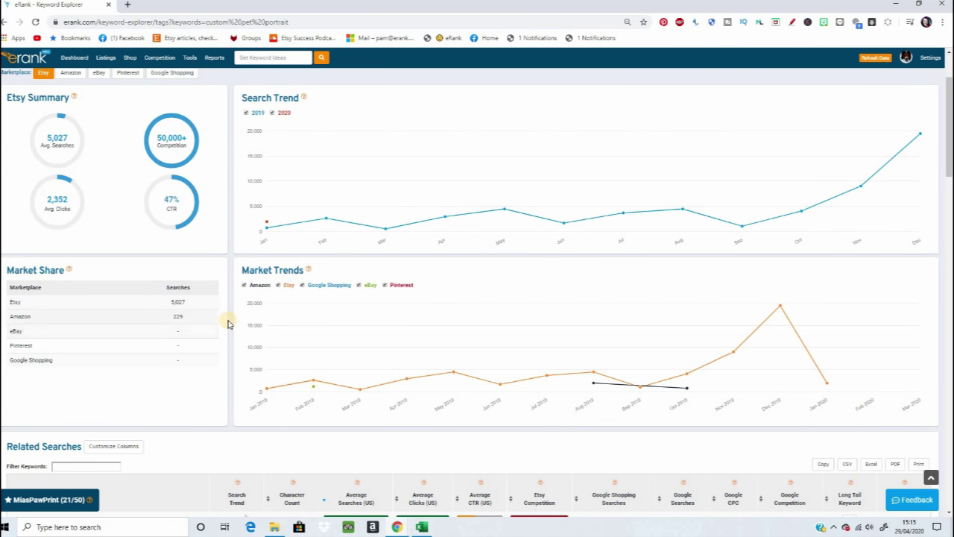
# Open the saved MiasPawPrint keyword list on its full Keyword Lists page.
pyautogui.click(48, 500)
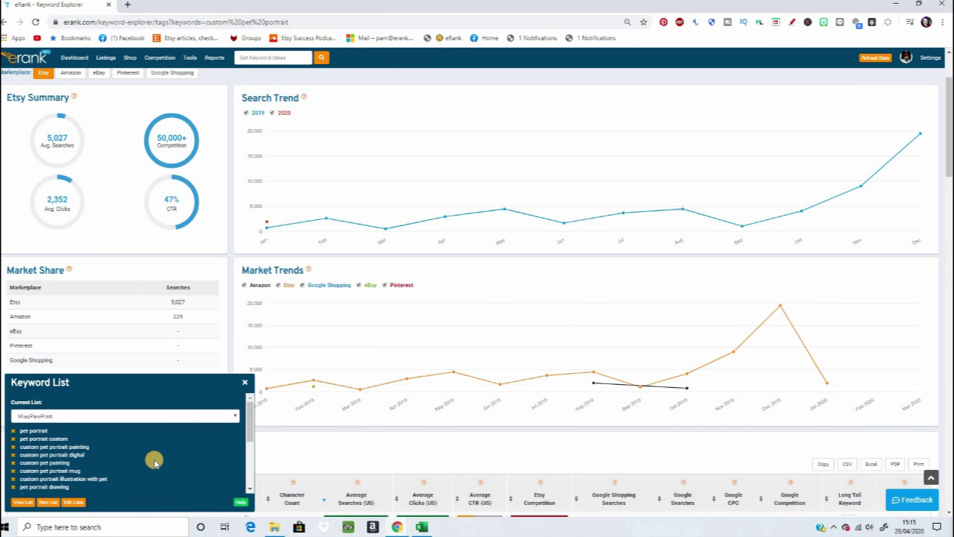
pyautogui.click(20, 503)
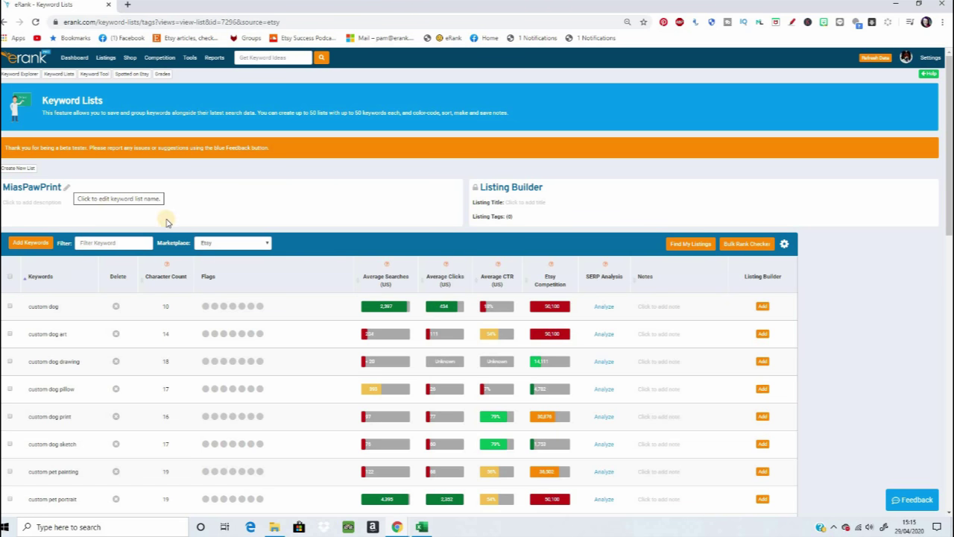
pyautogui.click(239, 246)
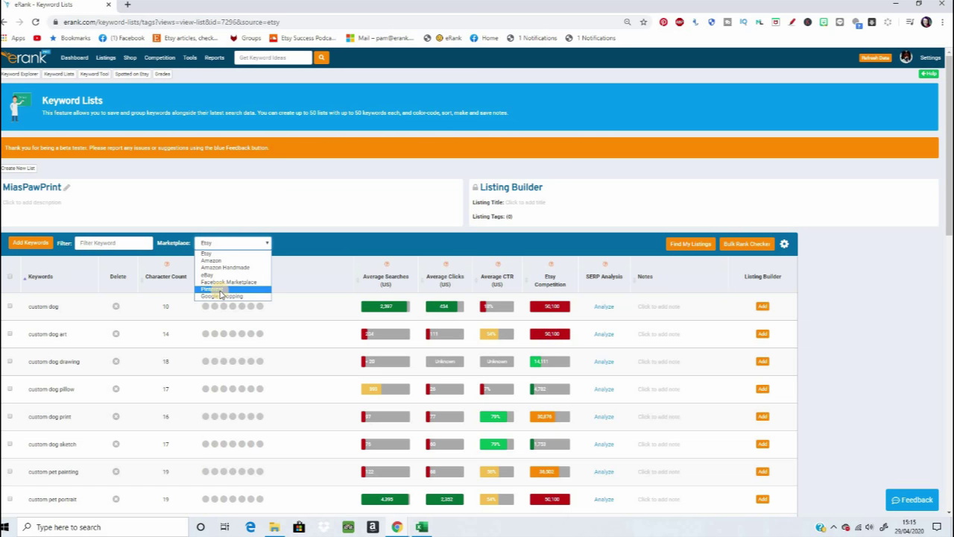
pyautogui.click(355, 245)
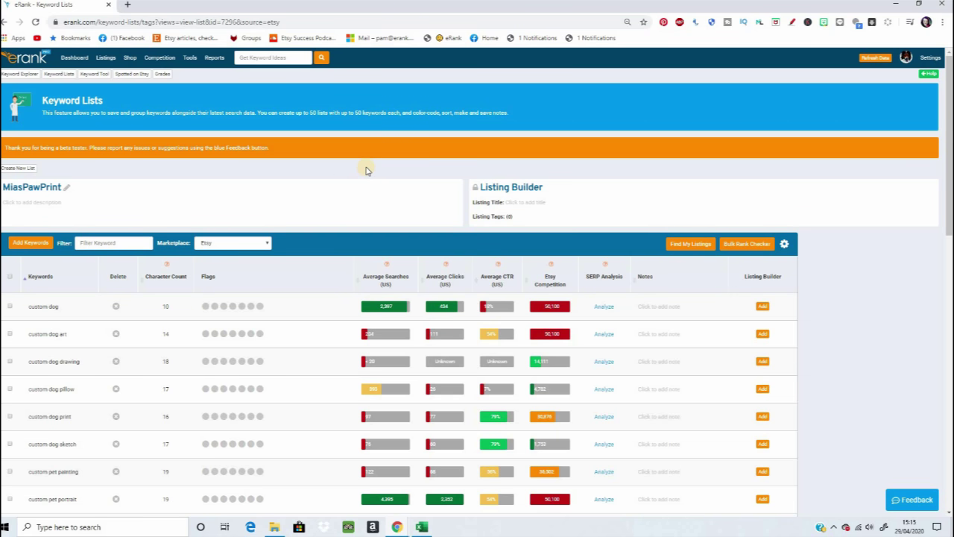
pyautogui.scroll(-2, 366, 170)
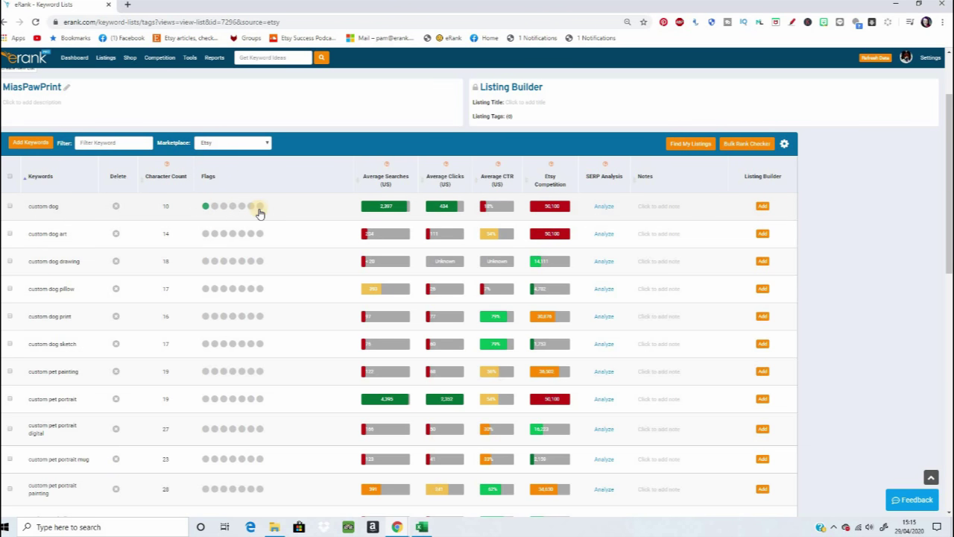
# Flag custom dog yellow, custom dog art orange and custom dog print green.
pyautogui.click(259, 207)
pyautogui.click(222, 206)
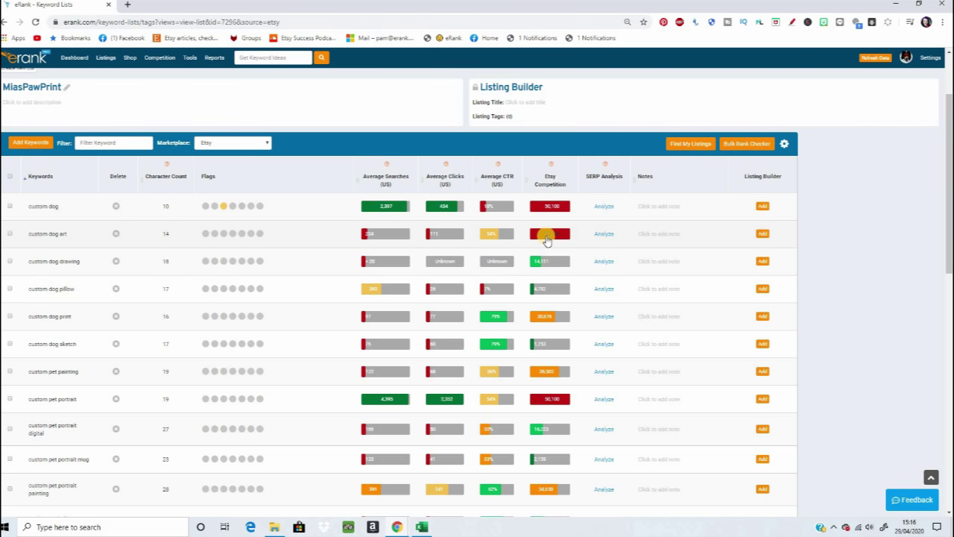
pyautogui.click(231, 234)
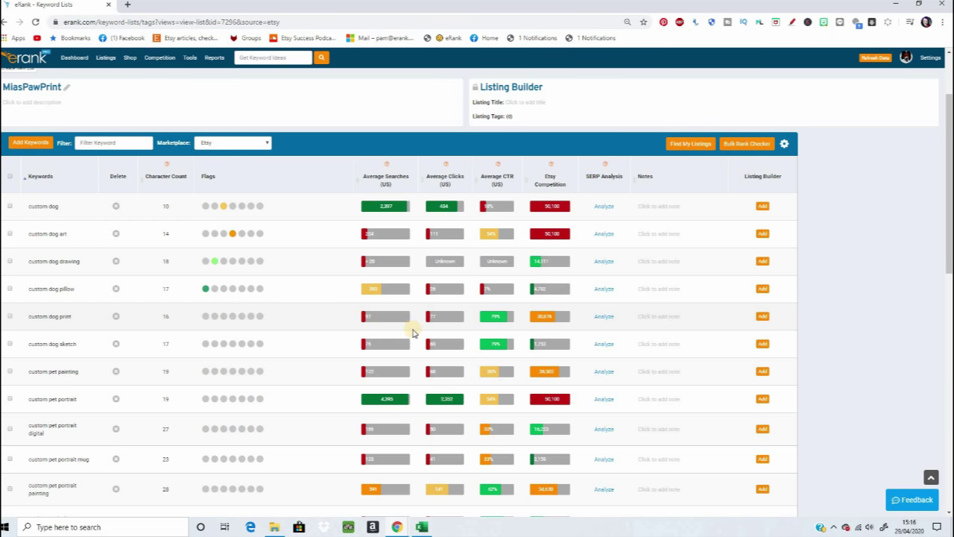
pyautogui.click(215, 316)
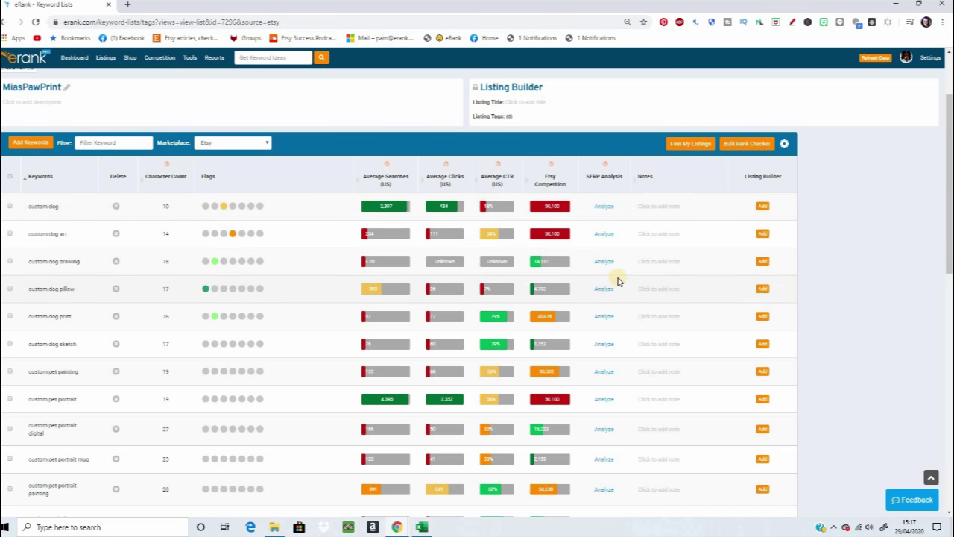
# Scroll the MiasPawPrint keyword list page up and back down.
pyautogui.scroll(2, 403, 313)
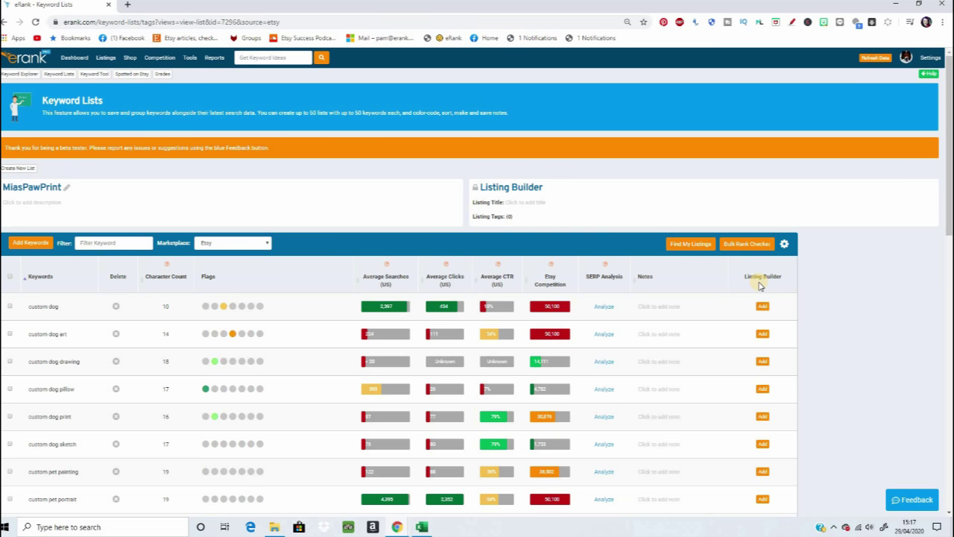
pyautogui.scroll(-2, 806, 308)
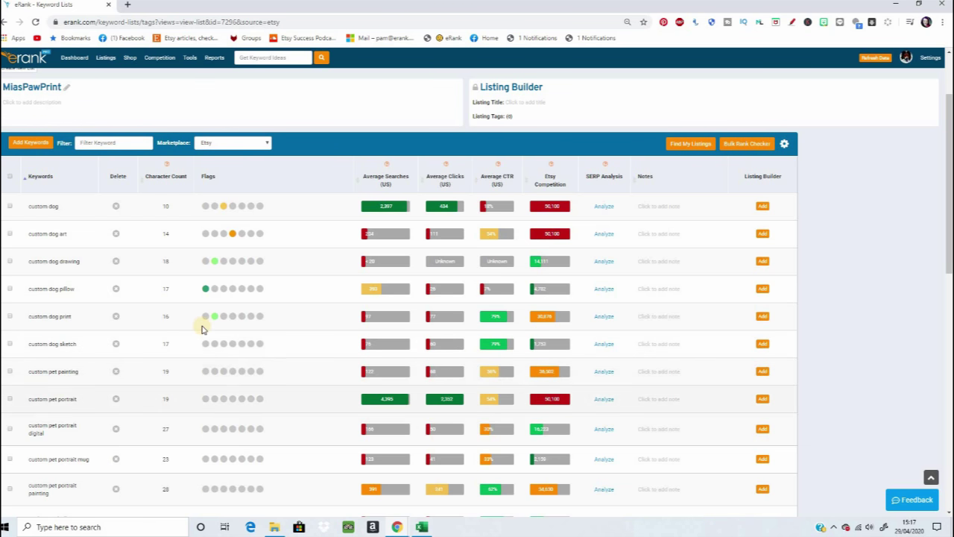
# Save 'Custom Dog Pillow, Digital dog art' as the Listing Builder title.
pyautogui.click(526, 102)
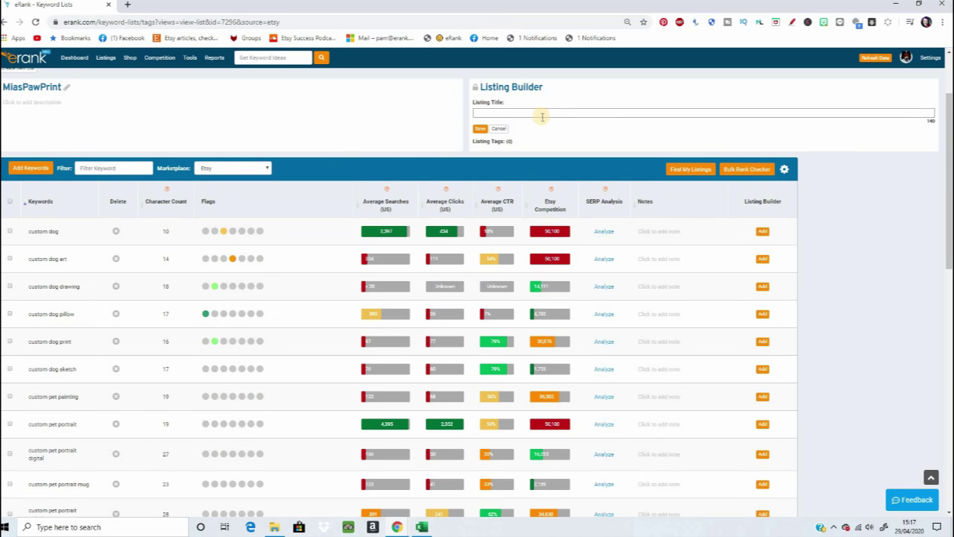
pyautogui.click(545, 113)
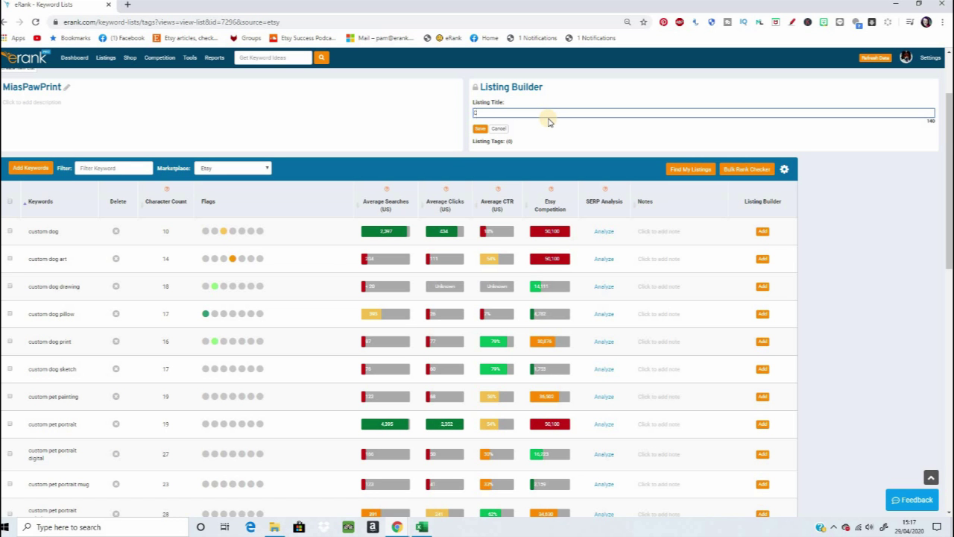
pyautogui.write('Custom Dog Pillow,')
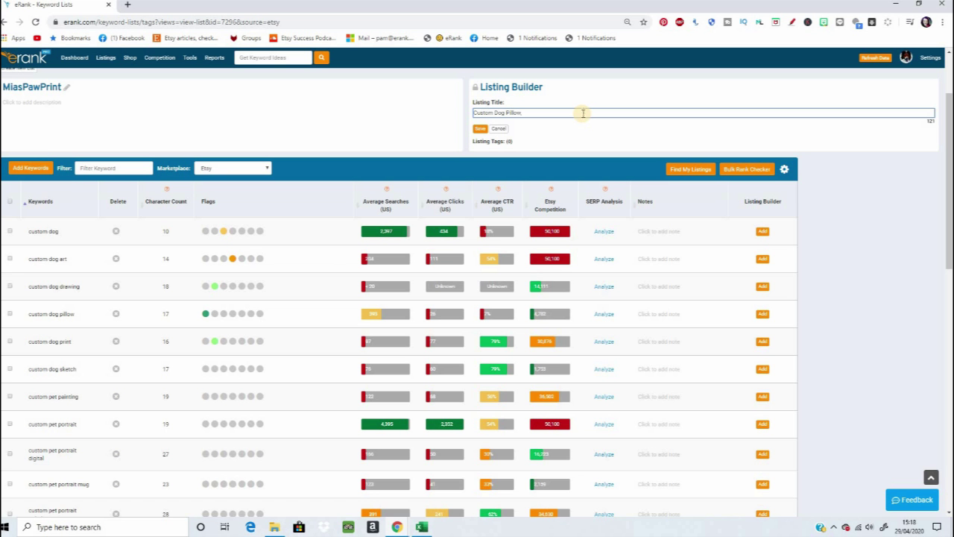
pyautogui.write('Digital dog art')
pyautogui.click(480, 129)
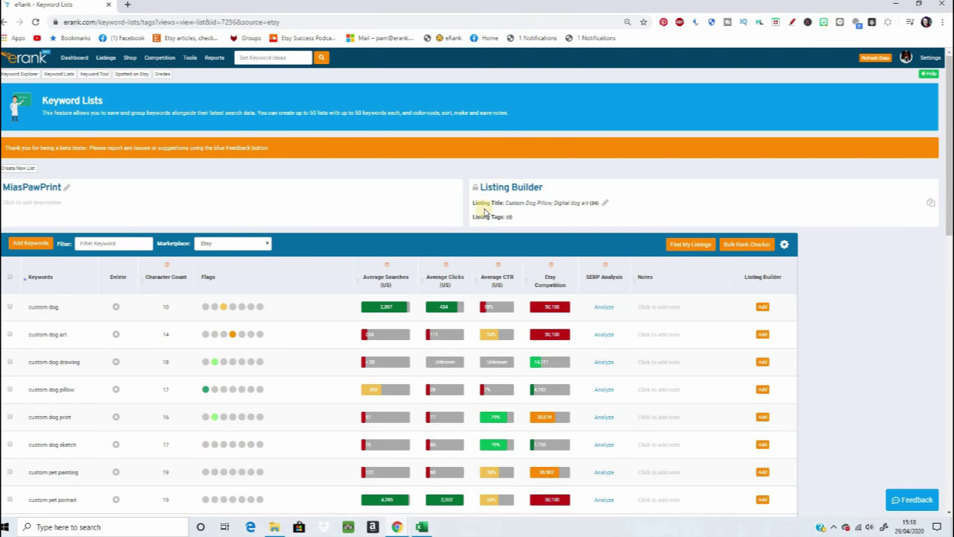
# Filter keywords by 'pi' to add custom dog pillow, then add custom dog art as tags.
pyautogui.scroll(-2, 398, 208)
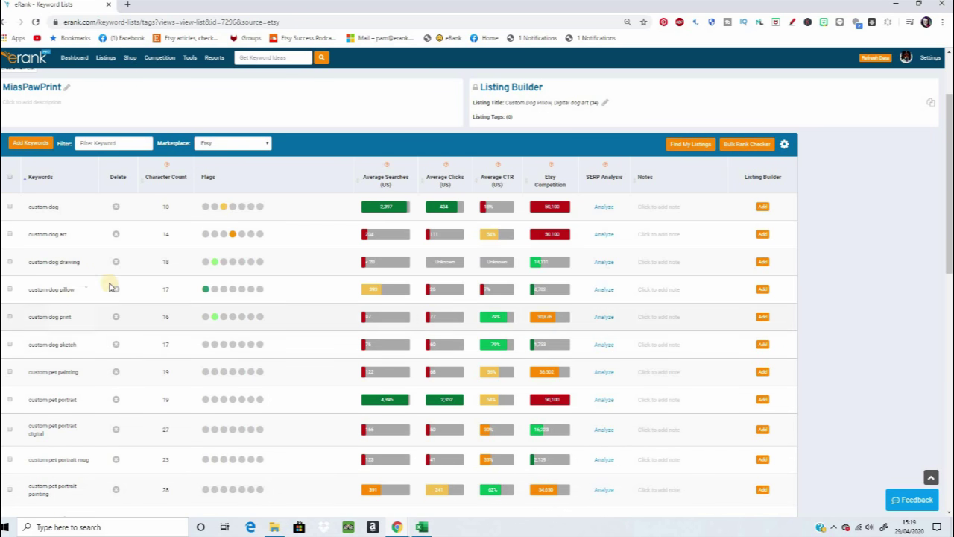
pyautogui.click(118, 144)
pyautogui.write('pi')
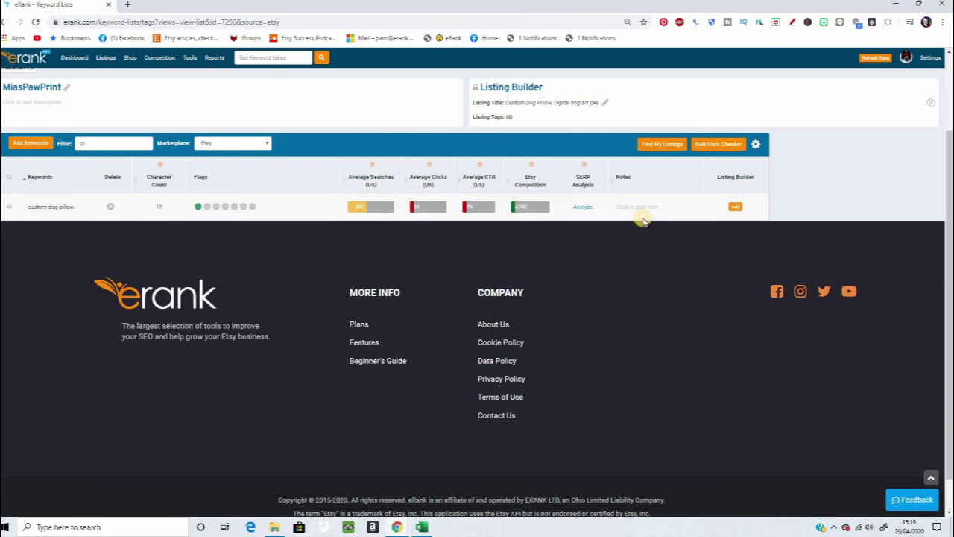
pyautogui.click(734, 208)
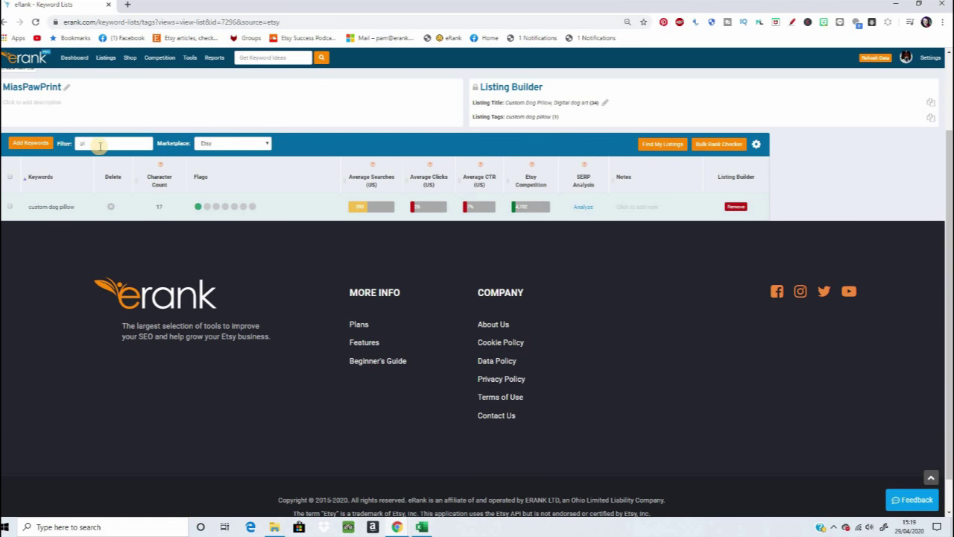
pyautogui.press('BackSpace')
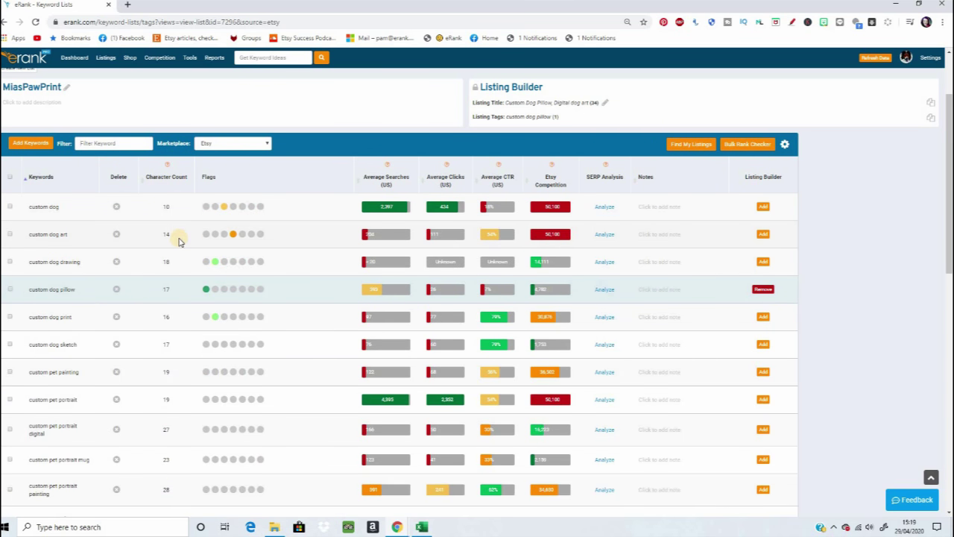
pyautogui.click(763, 234)
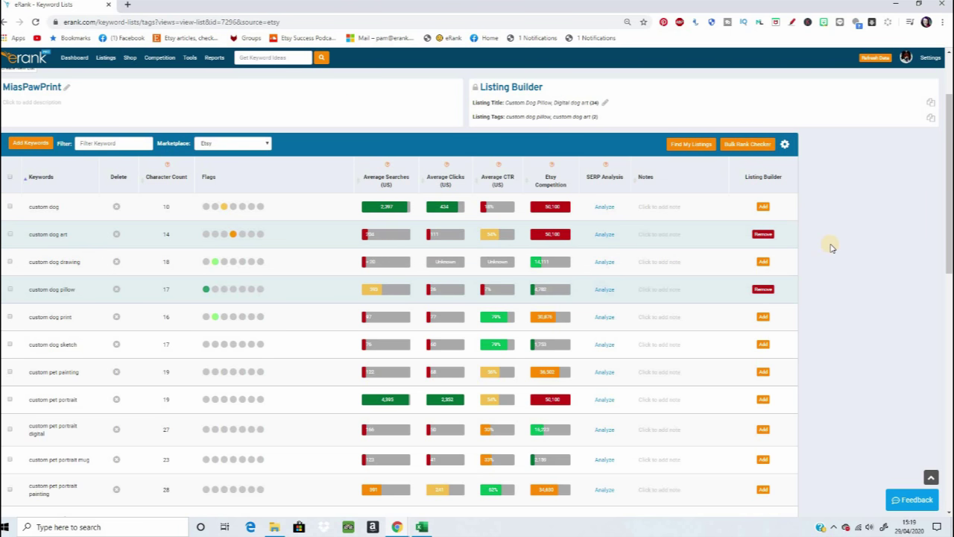
# Sort by lowest Etsy competition and add custom dog sketch, custom pet portrait mug and digital tags.
pyautogui.click(552, 183)
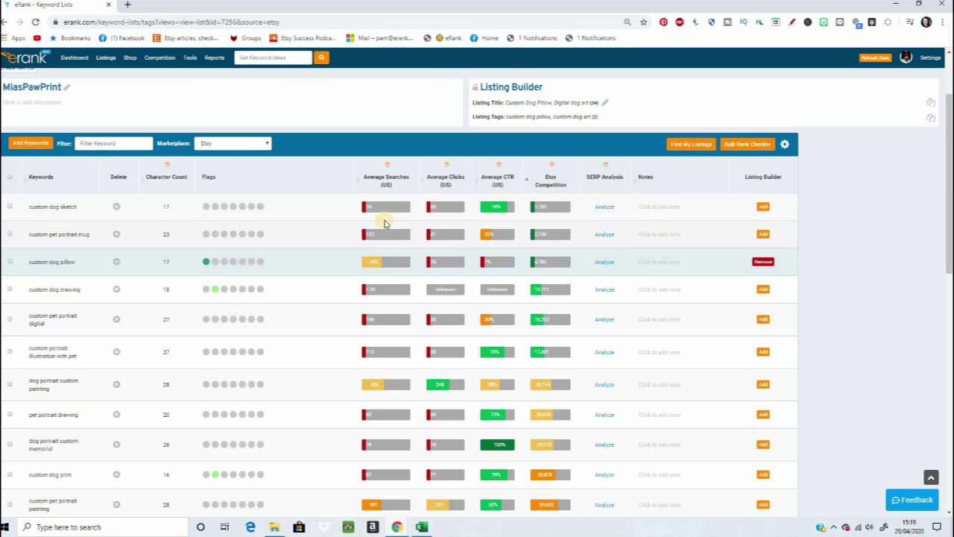
pyautogui.click(764, 208)
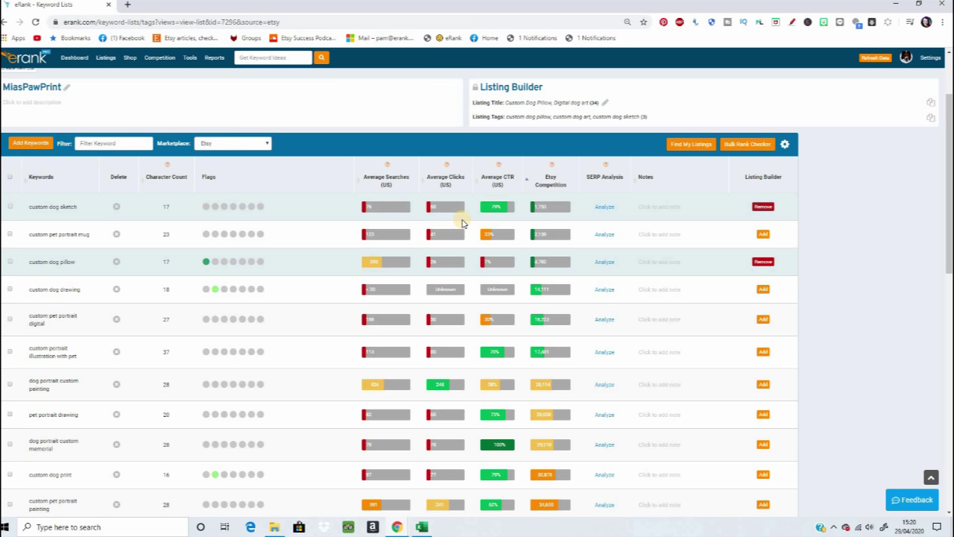
pyautogui.click(763, 235)
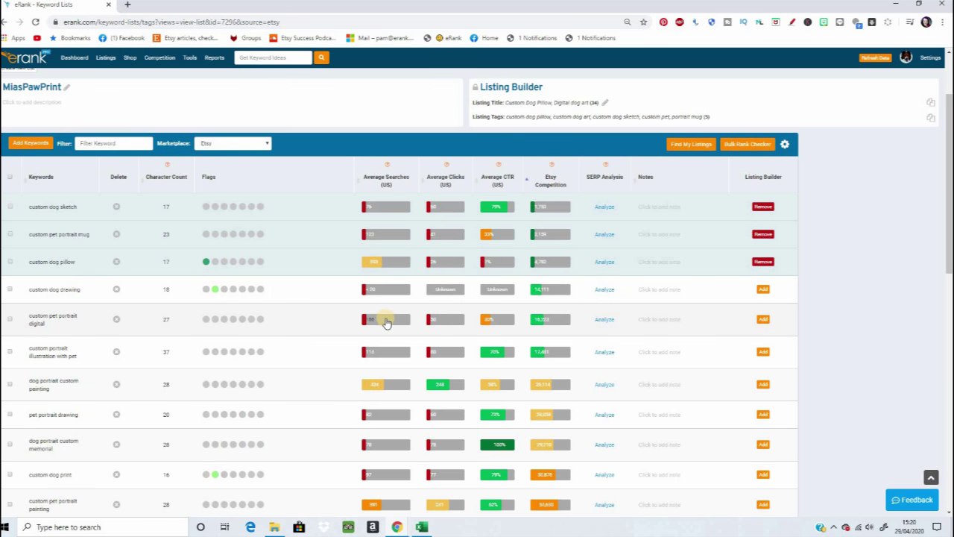
pyautogui.click(763, 320)
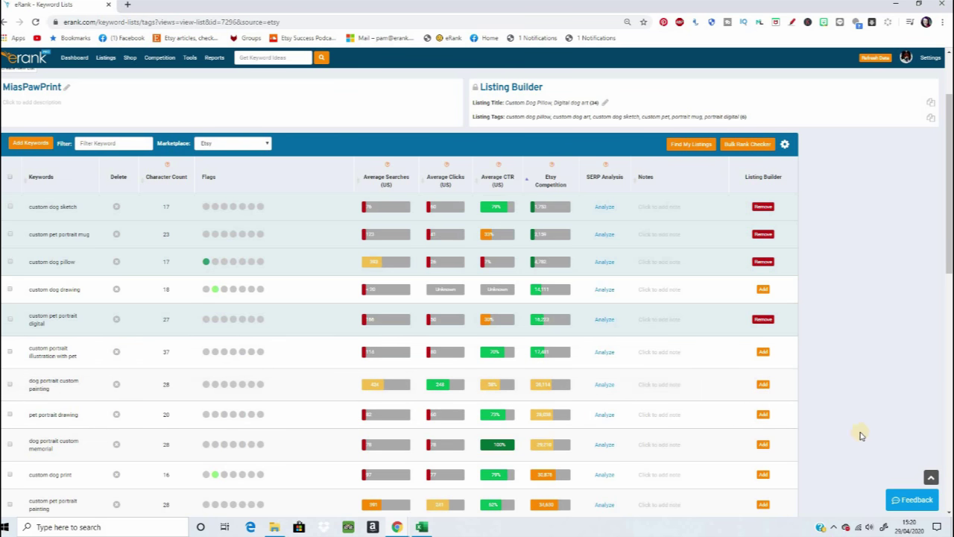
pyautogui.scroll(2, 574, 217)
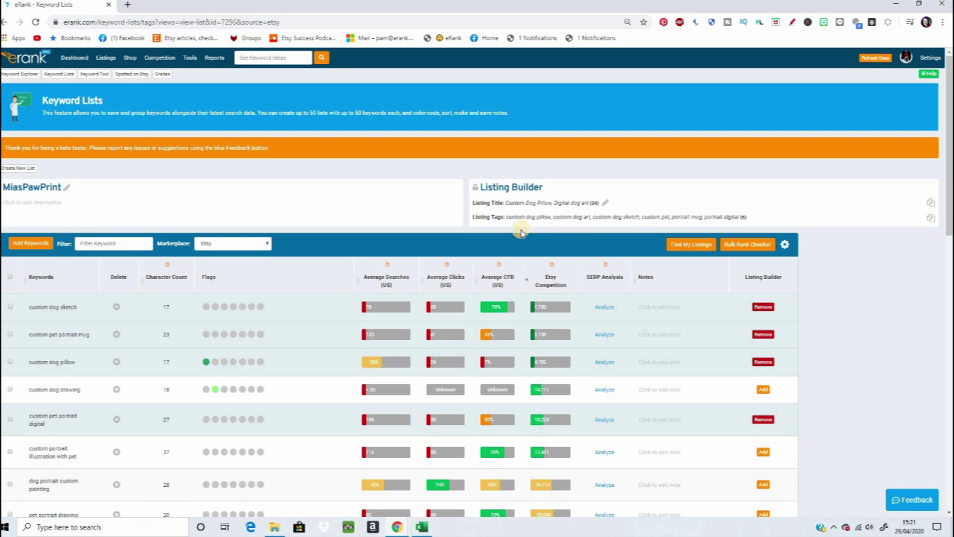
pyautogui.click(932, 218)
pyautogui.scroll(-1, 923, 294)
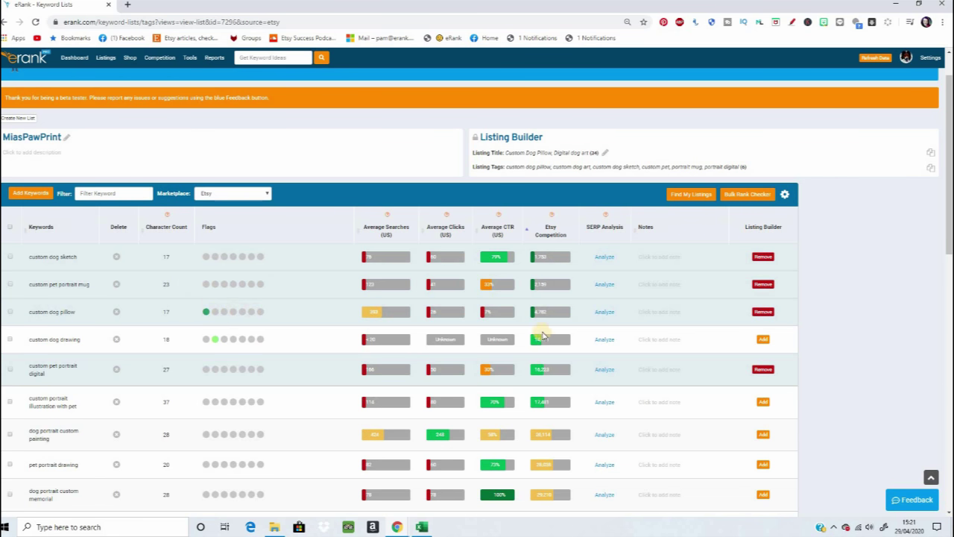
# Flag custom dog pillow and browse the Tag Filter results for the MiasPawPrint list.
pyautogui.click(206, 313)
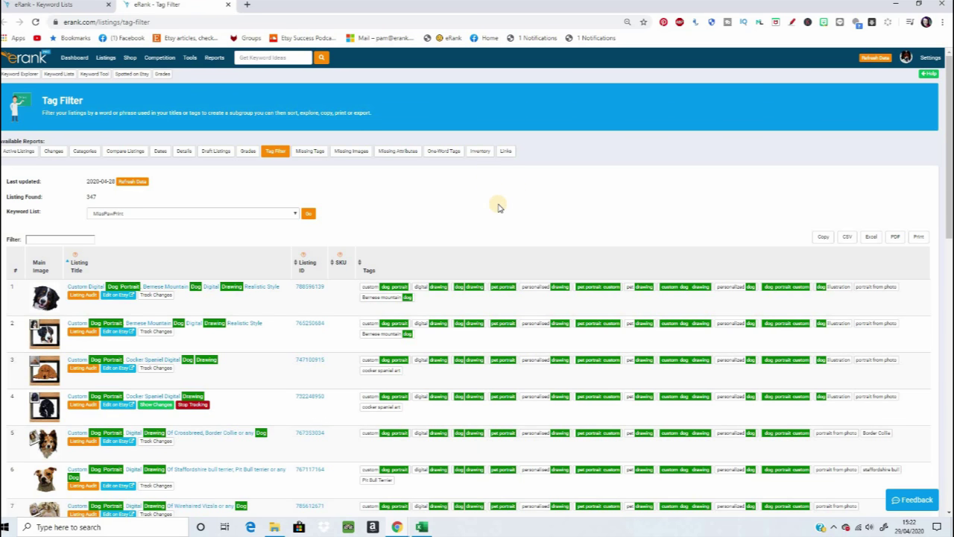
pyautogui.scroll(-1, 522, 170)
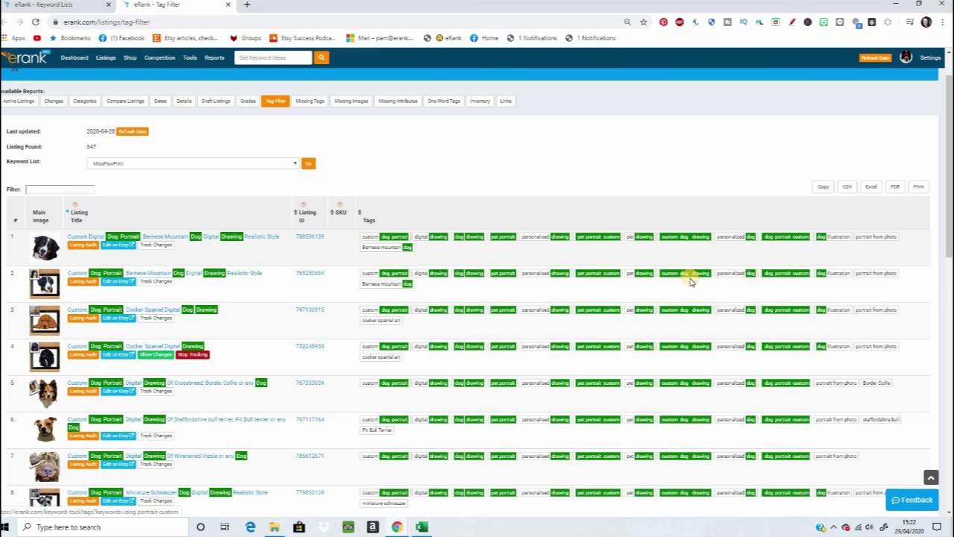
pyautogui.scroll(-1, 469, 213)
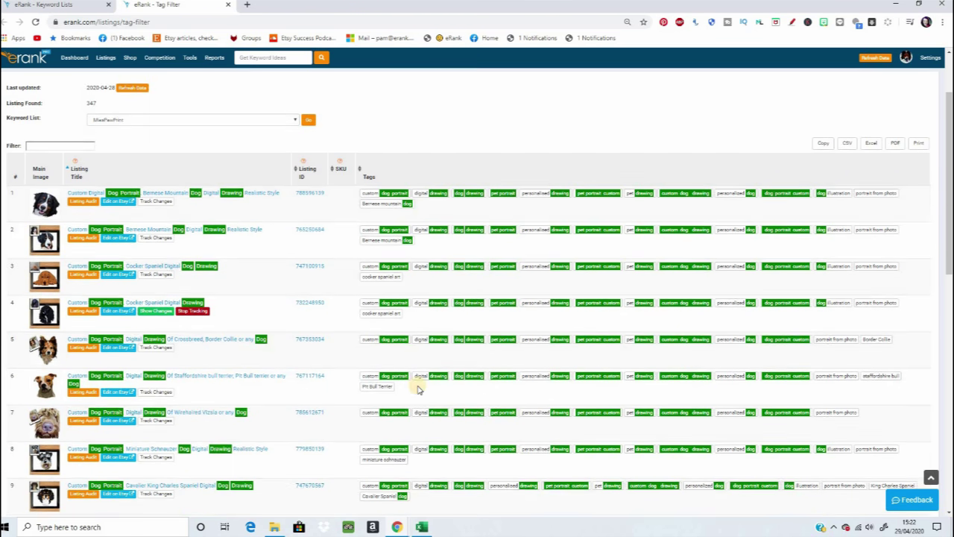
pyautogui.scroll(-1, 240, 378)
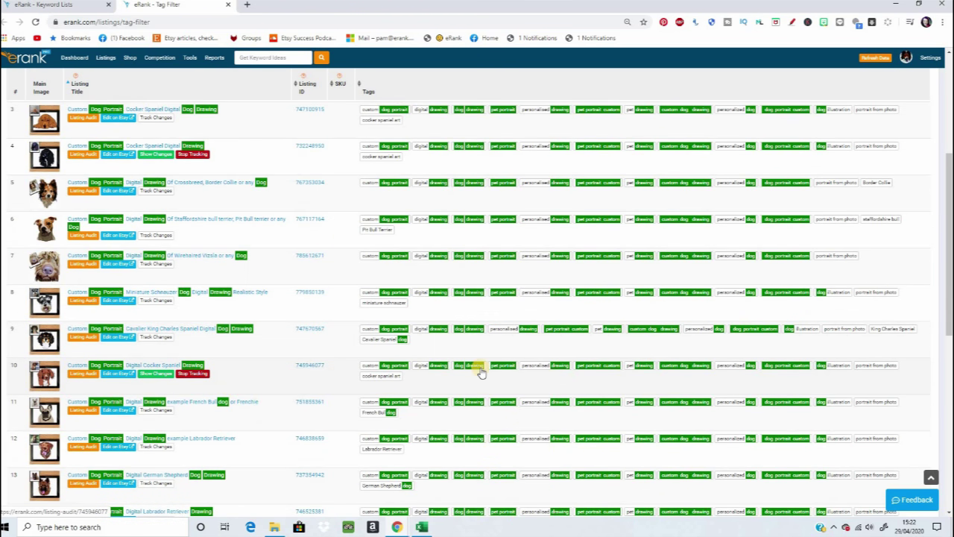
pyautogui.scroll(-4, 447, 380)
pyautogui.scroll(-1, 398, 401)
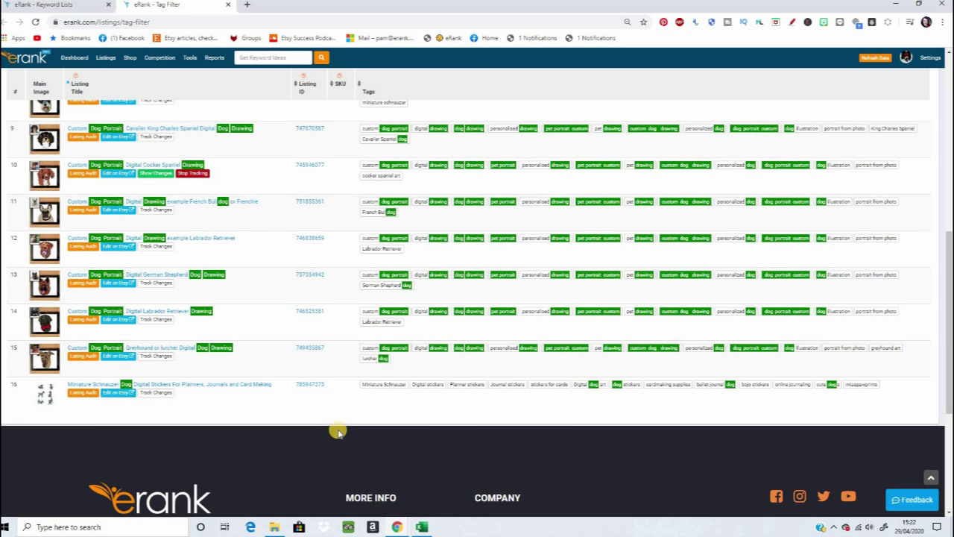
pyautogui.scroll(7, 338, 427)
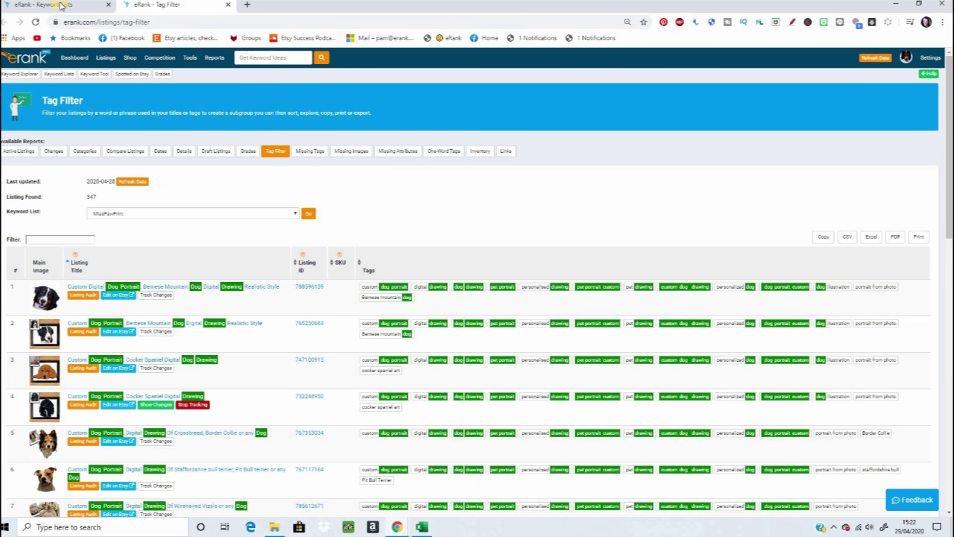
# Check the Bulk Rank Checker results, then go back to the MiasPawPrint keyword list.
pyautogui.click(61, 6)
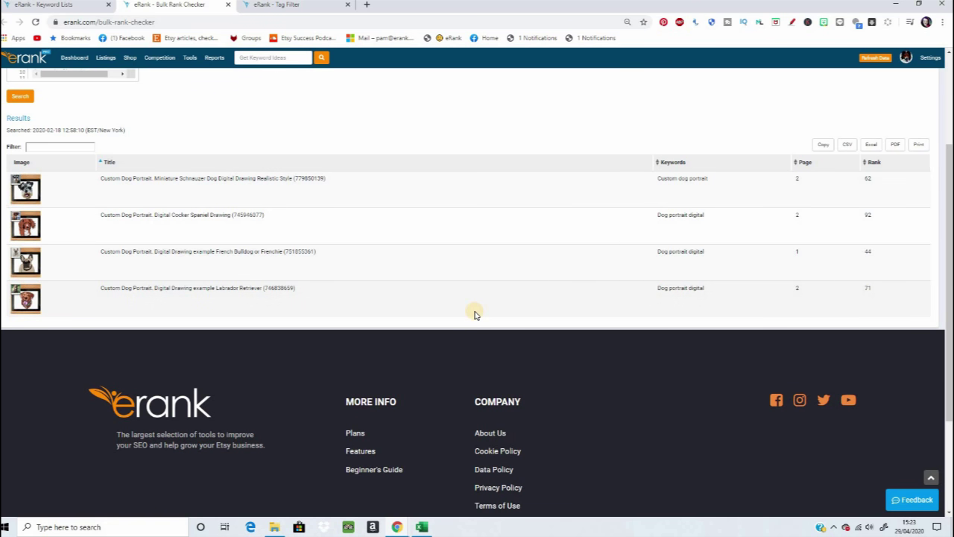
pyautogui.hotkey('ctrl', 'shift', 'Tab')
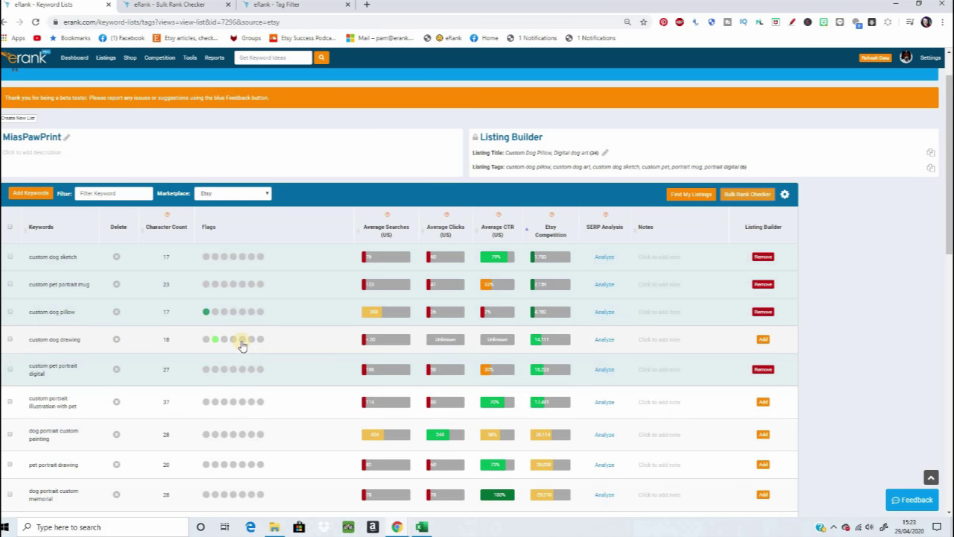
pyautogui.scroll(-3, 243, 349)
pyautogui.scroll(-3, 242, 344)
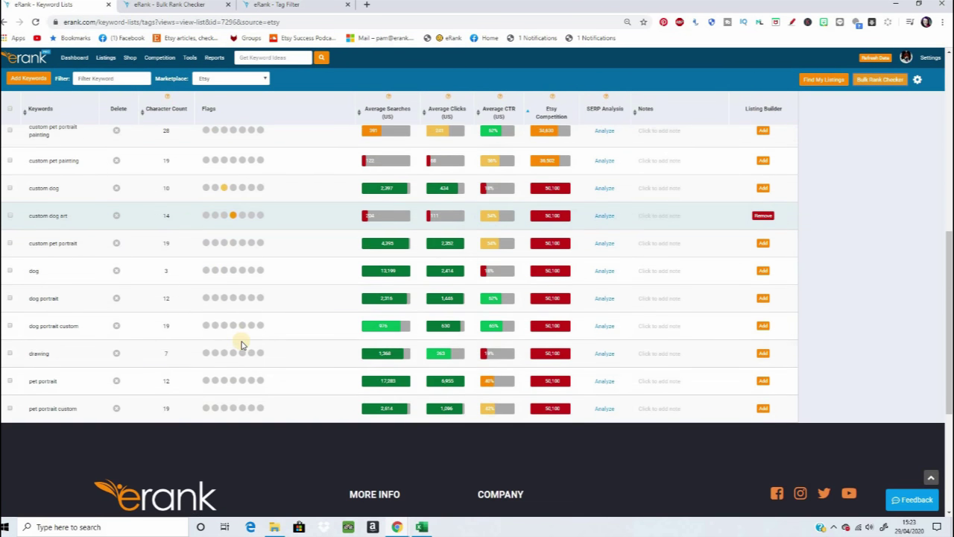
pyautogui.scroll(6, 242, 344)
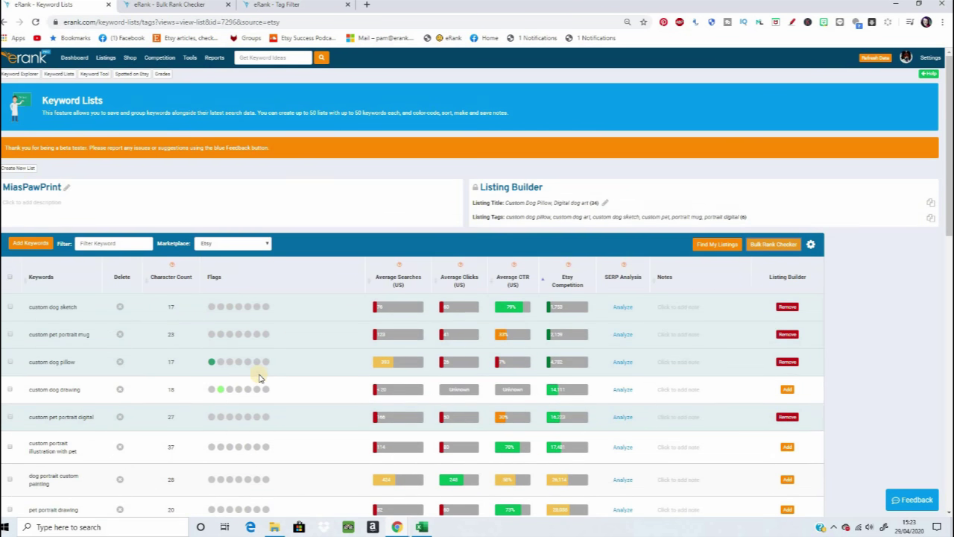